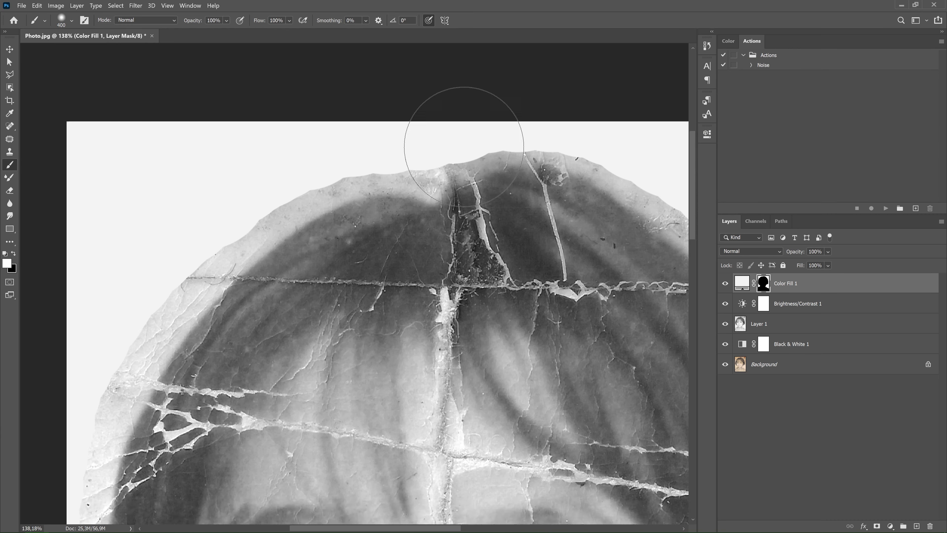
- Paint Color Fill 1's mask white with a 60 px soft brush along the hair, cheek, chin and head edges
{"action": "mouse_move", "coordinate": [435, 202]}
{"action": "left_mouse_down"}
{"action": "mouse_move", "coordinate": [393, 197]}
{"action": "mouse_move", "coordinate": [284, 232]}
{"action": "mouse_move", "coordinate": [202, 310]}
{"action": "mouse_move", "coordinate": [144, 393]}
{"action": "mouse_move", "coordinate": [294, 228]}
{"action": "left_mouse_up"}
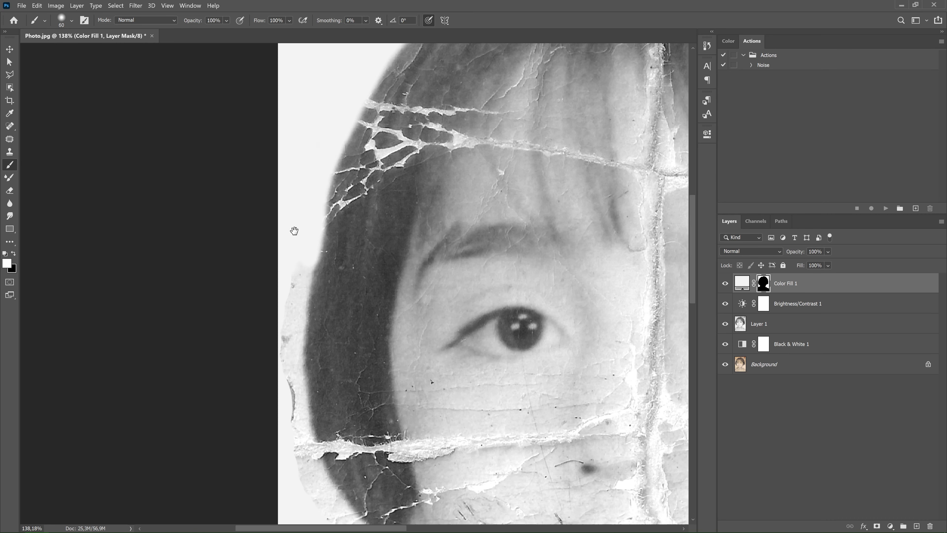
{"action": "mouse_move", "coordinate": [333, 259]}
{"action": "left_mouse_down"}
{"action": "mouse_move", "coordinate": [297, 425]}
{"action": "mouse_move", "coordinate": [240, 312]}
{"action": "left_mouse_up"}
{"action": "mouse_move", "coordinate": [239, 311]}
{"action": "left_mouse_down"}
{"action": "mouse_move", "coordinate": [254, 364]}
{"action": "mouse_move", "coordinate": [310, 433]}
{"action": "left_mouse_up"}
{"action": "mouse_move", "coordinate": [310, 433]}
{"action": "left_mouse_down"}
{"action": "mouse_move", "coordinate": [321, 296]}
{"action": "mouse_move", "coordinate": [373, 388]}
{"action": "mouse_move", "coordinate": [342, 269]}
{"action": "left_mouse_up"}
{"action": "mouse_move", "coordinate": [407, 313]}
{"action": "left_mouse_down"}
{"action": "mouse_move", "coordinate": [306, 358]}
{"action": "mouse_move", "coordinate": [349, 264]}
{"action": "left_mouse_up"}
{"action": "mouse_move", "coordinate": [261, 213]}
{"action": "left_mouse_down"}
{"action": "mouse_move", "coordinate": [317, 179]}
{"action": "mouse_move", "coordinate": [380, 190]}
{"action": "mouse_move", "coordinate": [448, 220]}
{"action": "left_mouse_up"}
{"action": "mouse_move", "coordinate": [447, 220]}
{"action": "left_mouse_down"}
{"action": "mouse_move", "coordinate": [261, 220]}
{"action": "mouse_move", "coordinate": [336, 164]}
{"action": "left_mouse_up"}
{"action": "mouse_move", "coordinate": [335, 164]}
{"action": "left_mouse_down"}
{"action": "mouse_move", "coordinate": [361, 388]}
{"action": "mouse_move", "coordinate": [402, 214]}
{"action": "mouse_move", "coordinate": [284, 388]}
{"action": "left_mouse_up"}
- Cover the remaining cracked backdrop along the hair edge and around the chin
{"action": "left_click_drag", "start_coordinate": [402, 214], "coordinate": [335, 299]}
{"action": "mouse_move", "coordinate": [388, 236]}
{"action": "left_mouse_down"}
{"action": "mouse_move", "coordinate": [347, 395]}
{"action": "mouse_move", "coordinate": [354, 242]}
{"action": "left_mouse_up"}
{"action": "mouse_move", "coordinate": [395, 287]}
{"action": "left_mouse_down"}
{"action": "mouse_move", "coordinate": [377, 362]}
{"action": "mouse_move", "coordinate": [261, 429]}
{"action": "left_mouse_up"}
{"action": "mouse_move", "coordinate": [261, 429]}
{"action": "left_mouse_down"}
{"action": "mouse_move", "coordinate": [370, 296]}
{"action": "mouse_move", "coordinate": [385, 319]}
{"action": "mouse_move", "coordinate": [385, 292]}
{"action": "mouse_move", "coordinate": [370, 308]}
{"action": "left_mouse_up"}
{"action": "left_click_drag", "start_coordinate": [368, 481], "coordinate": [385, 341]}
- Run the Noise action with Add Noise, then smear the crack at the top of the hair
{"action": "key", "text": "F2"}
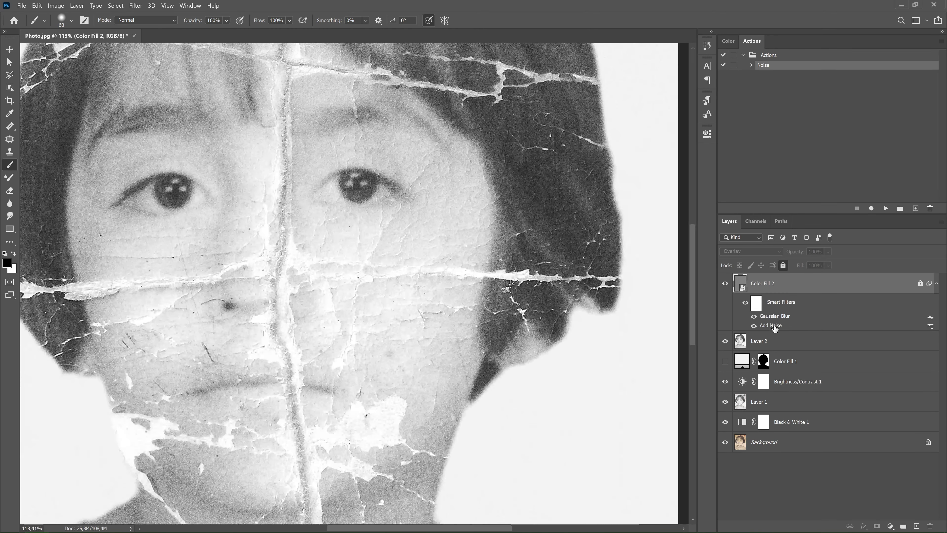
{"action": "left_click", "coordinate": [521, 114]}
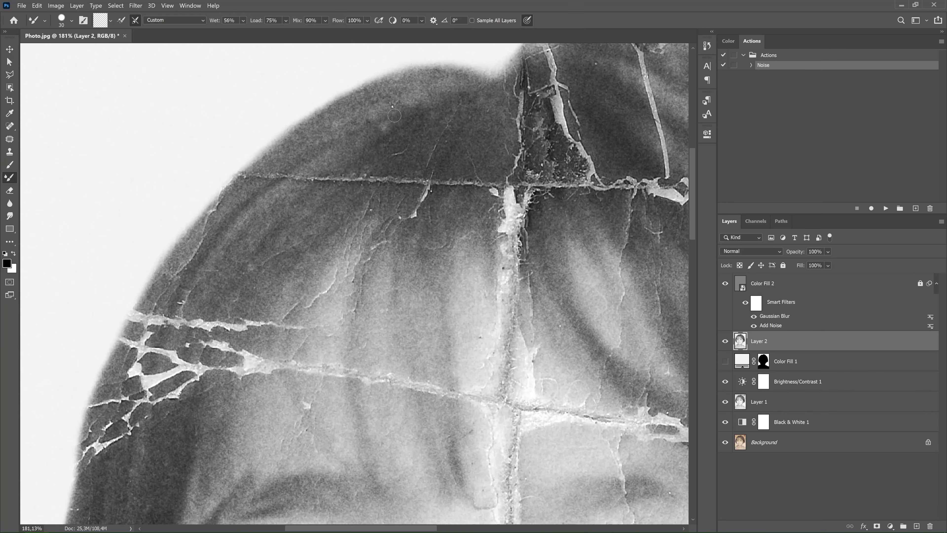
{"action": "mouse_move", "coordinate": [394, 116]}
{"action": "left_mouse_down"}
{"action": "mouse_move", "coordinate": [276, 179]}
{"action": "mouse_move", "coordinate": [194, 276]}
{"action": "mouse_move", "coordinate": [183, 325]}
{"action": "mouse_move", "coordinate": [211, 334]}
{"action": "left_mouse_up"}
- Set Mixer Brush Wet to 78% and blend the hair cracks near the jaw edge
{"action": "key", "text": "7"}
{"action": "key", "text": "8"}
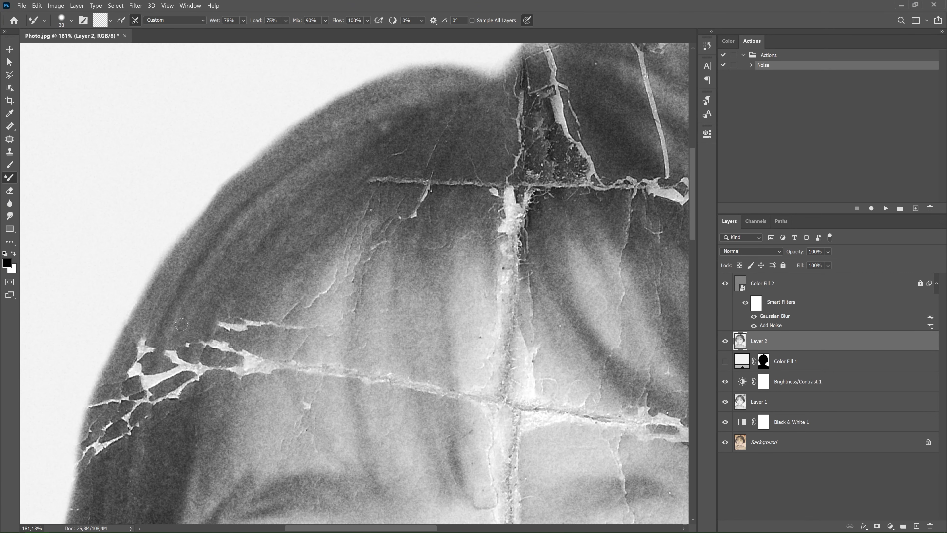
{"action": "mouse_move", "coordinate": [101, 395]}
{"action": "left_mouse_down"}
{"action": "mouse_move", "coordinate": [123, 429]}
{"action": "mouse_move", "coordinate": [272, 328]}
{"action": "mouse_move", "coordinate": [299, 268]}
{"action": "mouse_move", "coordinate": [338, 278]}
{"action": "left_mouse_up"}
{"action": "scroll", "coordinate": [337, 278], "scroll_direction": "down", "scroll_amount": 5}
{"action": "scroll", "coordinate": [347, 261], "scroll_direction": "left", "scroll_amount": 4}
{"action": "mouse_move", "coordinate": [405, 410]}
{"action": "left_mouse_down"}
{"action": "mouse_move", "coordinate": [307, 264]}
{"action": "mouse_move", "coordinate": [298, 358]}
{"action": "left_mouse_up"}
{"action": "mouse_move", "coordinate": [268, 258]}
{"action": "left_mouse_down"}
{"action": "mouse_move", "coordinate": [295, 373]}
{"action": "mouse_move", "coordinate": [347, 329]}
{"action": "left_mouse_up"}
{"action": "mouse_move", "coordinate": [328, 357]}
{"action": "left_mouse_down"}
{"action": "mouse_move", "coordinate": [270, 267]}
{"action": "mouse_move", "coordinate": [268, 285]}
{"action": "left_mouse_up"}
{"action": "mouse_move", "coordinate": [287, 239]}
{"action": "left_mouse_down"}
{"action": "mouse_move", "coordinate": [284, 299]}
{"action": "mouse_move", "coordinate": [305, 317]}
{"action": "left_mouse_up"}
{"action": "mouse_move", "coordinate": [290, 397]}
{"action": "left_mouse_down"}
{"action": "mouse_move", "coordinate": [253, 328]}
{"action": "mouse_move", "coordinate": [261, 395]}
{"action": "left_mouse_up"}
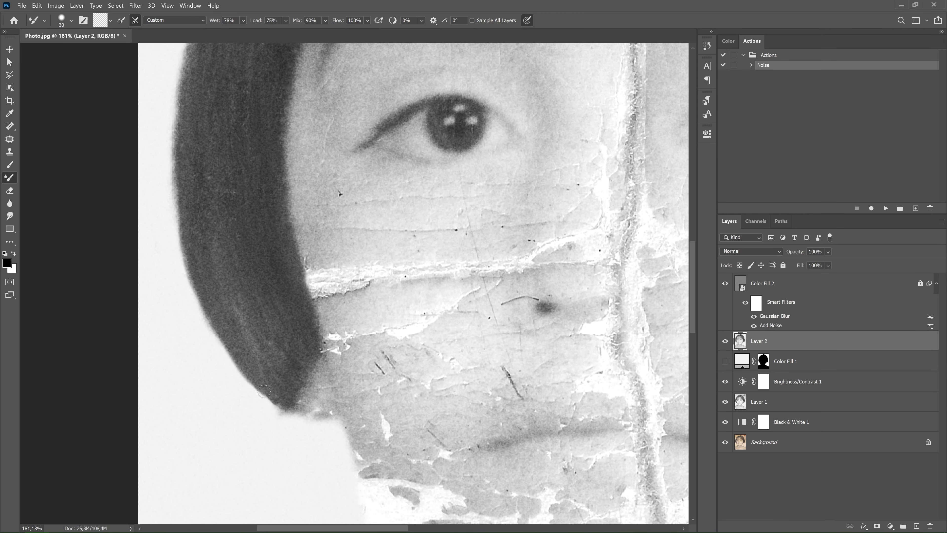
- Show the white background fill again and cover the right tip and upper end of the hair crack
{"action": "key", "text": "ctrl+0"}
{"action": "left_click", "coordinate": [725, 361]}
{"action": "scroll", "coordinate": [294, 200], "scroll_direction": "up", "scroll_amount": 4}
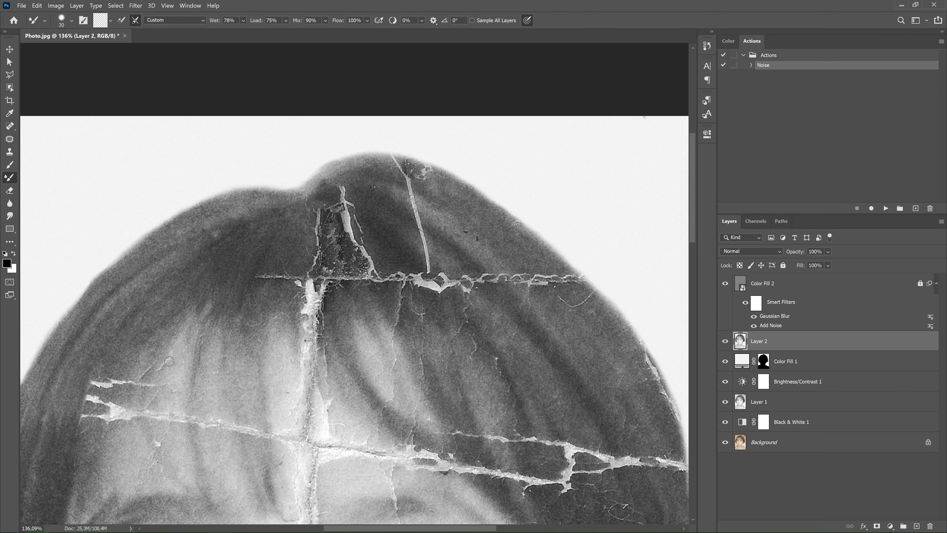
{"action": "left_click_drag", "start_coordinate": [169, 361], "coordinate": [247, 234]}
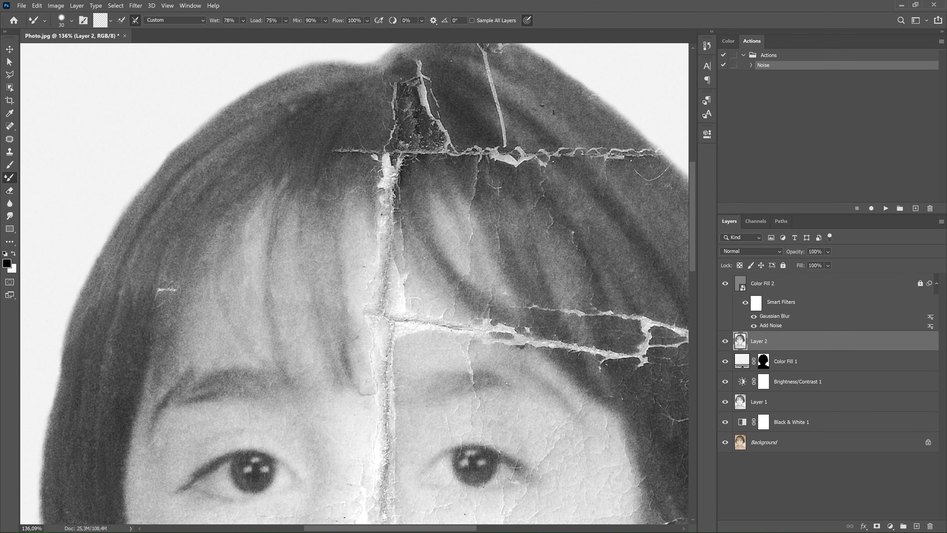
{"action": "scroll", "coordinate": [447, 178], "scroll_direction": "right", "scroll_amount": 5}
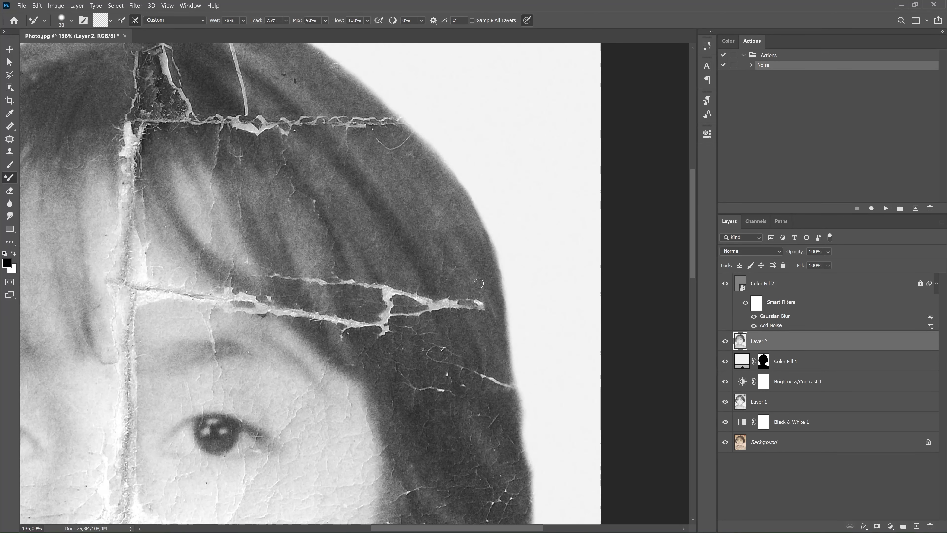
{"action": "left_click_drag", "start_coordinate": [481, 303], "coordinate": [447, 318]}
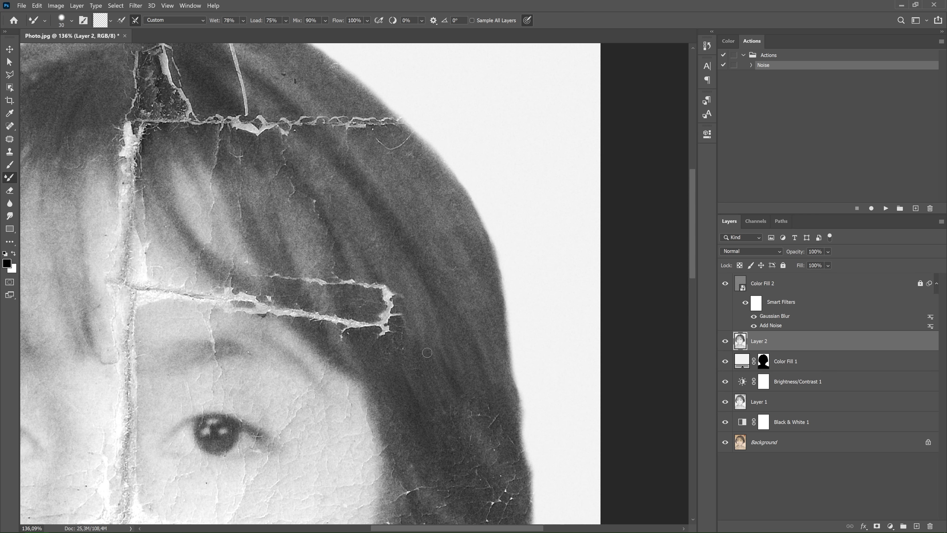
{"action": "left_click_drag", "start_coordinate": [390, 287], "coordinate": [306, 309]}
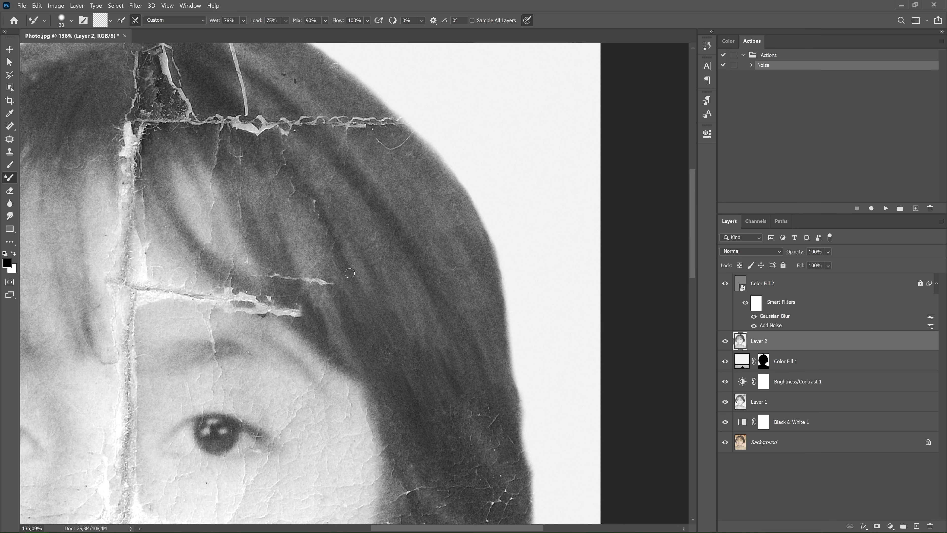
- Rotate the view and smooth the thin crack at the hair top and down the parting
{"action": "key", "text": "r"}
{"action": "left_click_drag", "start_coordinate": [339, 246], "coordinate": [319, 263]}
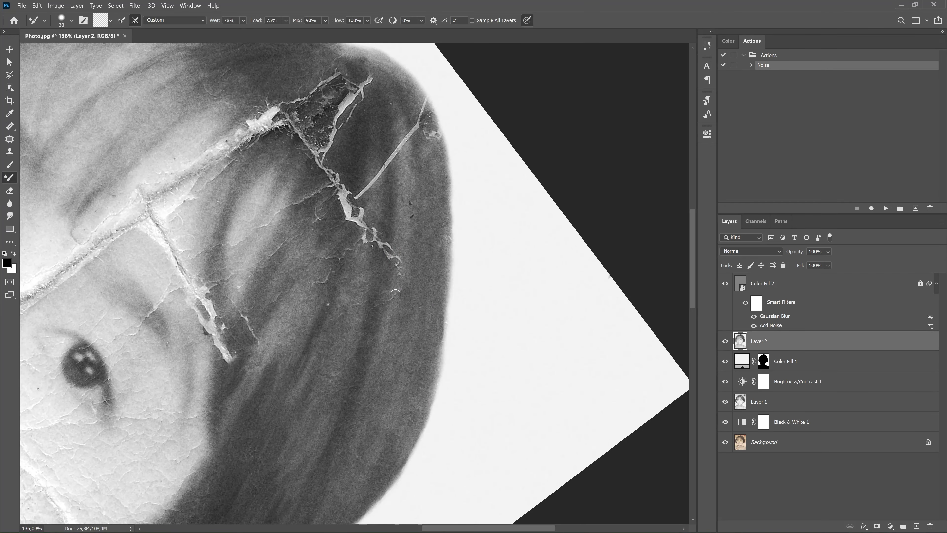
{"action": "scroll", "coordinate": [388, 257], "scroll_direction": "up", "scroll_amount": 3}
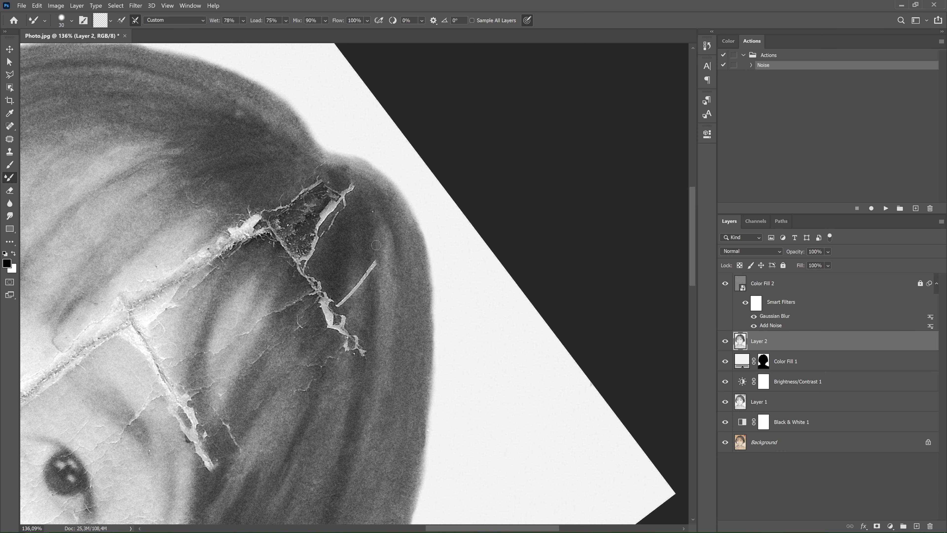
{"action": "mouse_move", "coordinate": [375, 261]}
{"action": "left_mouse_down"}
{"action": "mouse_move", "coordinate": [341, 313]}
{"action": "mouse_move", "coordinate": [428, 235]}
{"action": "mouse_move", "coordinate": [376, 241]}
{"action": "left_mouse_up"}
{"action": "key", "text": "r"}
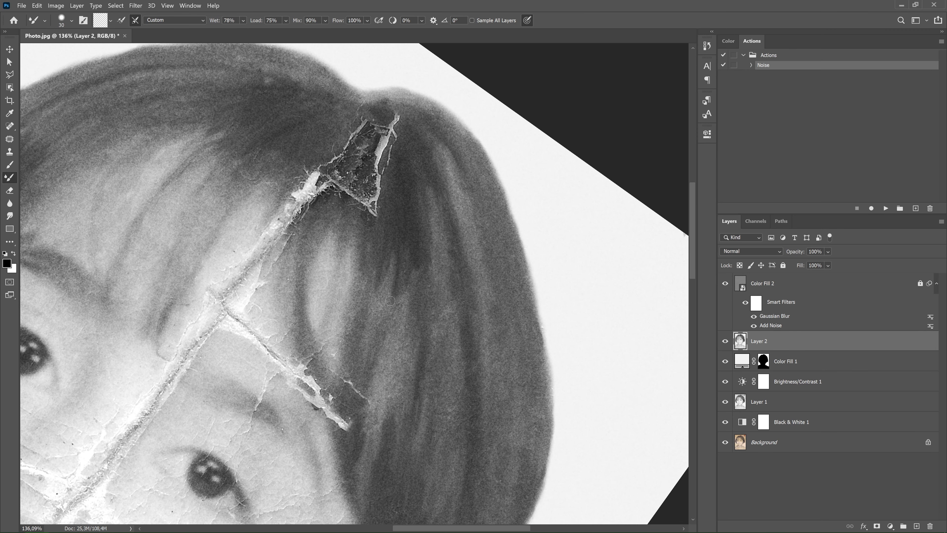
{"action": "scroll", "coordinate": [410, 238], "scroll_direction": "down", "scroll_amount": 3}
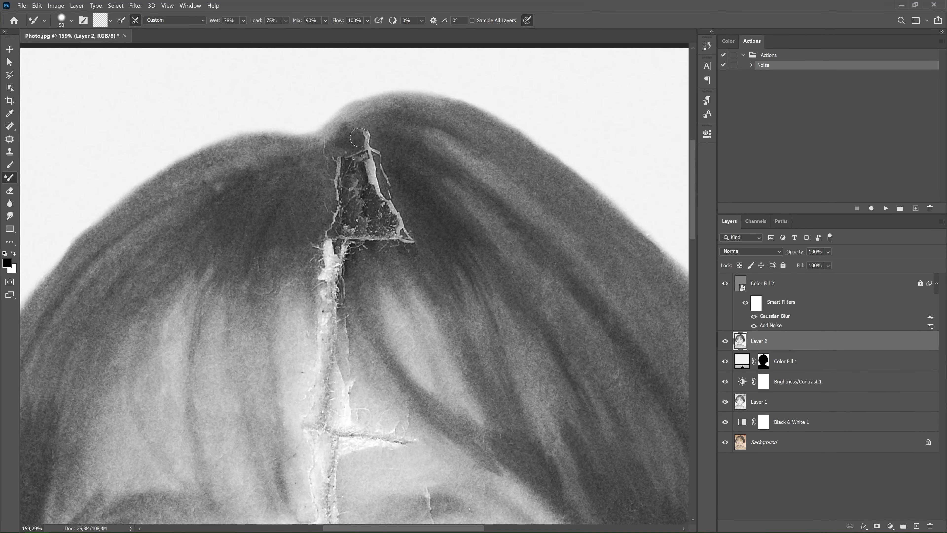
{"action": "scroll", "coordinate": [302, 129], "scroll_direction": "down", "scroll_amount": 5, "text": "alt"}
{"action": "scroll", "coordinate": [357, 184], "scroll_direction": "up", "scroll_amount": 3, "text": "alt"}
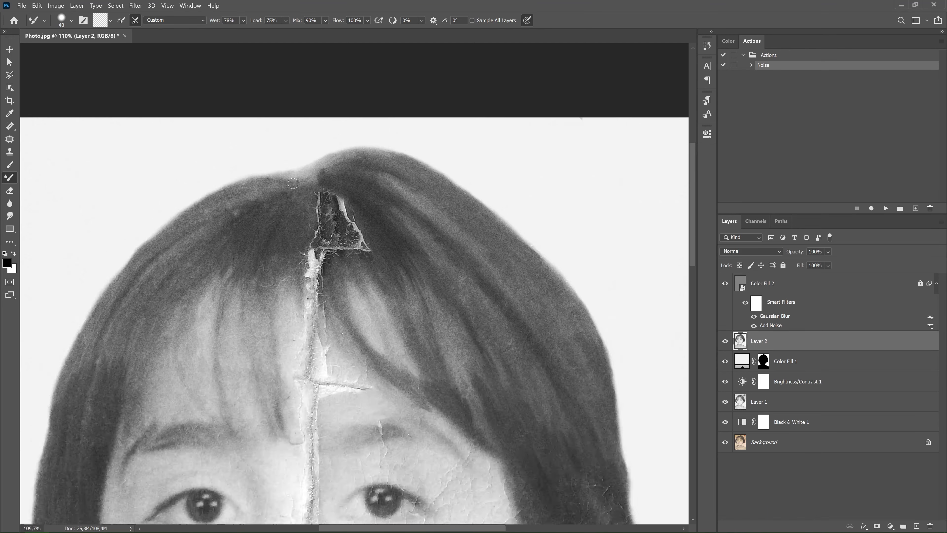
{"action": "scroll", "coordinate": [357, 183], "scroll_direction": "down", "scroll_amount": 2, "text": "alt"}
{"action": "scroll", "coordinate": [357, 183], "scroll_direction": "up", "scroll_amount": 2, "text": "alt"}
{"action": "mouse_move", "coordinate": [388, 156]}
{"action": "left_mouse_down"}
{"action": "mouse_move", "coordinate": [350, 175]}
{"action": "mouse_move", "coordinate": [347, 191]}
{"action": "mouse_move", "coordinate": [359, 184]}
{"action": "mouse_move", "coordinate": [356, 241]}
{"action": "mouse_move", "coordinate": [337, 314]}
{"action": "left_mouse_up"}
{"action": "left_click_drag", "start_coordinate": [370, 280], "coordinate": [384, 329]}
{"action": "mouse_move", "coordinate": [336, 299]}
{"action": "left_mouse_down"}
{"action": "mouse_move", "coordinate": [328, 373]}
{"action": "mouse_move", "coordinate": [403, 384]}
{"action": "mouse_move", "coordinate": [323, 360]}
{"action": "mouse_move", "coordinate": [336, 433]}
{"action": "left_mouse_up"}
- Set the brush size to 60 and darken the remaining cracks along the hair edge
{"action": "left_click", "coordinate": [71, 20]}
{"action": "left_click", "coordinate": [402, 381]}
{"action": "left_click_drag", "start_coordinate": [310, 242], "coordinate": [283, 235]}
{"action": "scroll", "coordinate": [468, 285], "scroll_direction": "down", "scroll_amount": 5}
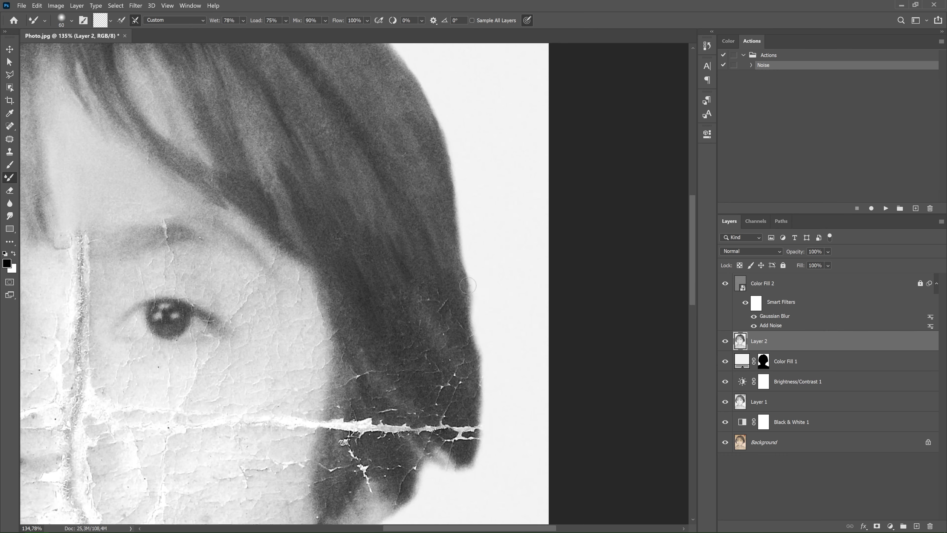
{"action": "left_click_drag", "start_coordinate": [465, 344], "coordinate": [453, 377]}
{"action": "scroll", "coordinate": [465, 344], "scroll_direction": "down", "scroll_amount": 3}
{"action": "left_click_drag", "start_coordinate": [410, 336], "coordinate": [389, 303]}
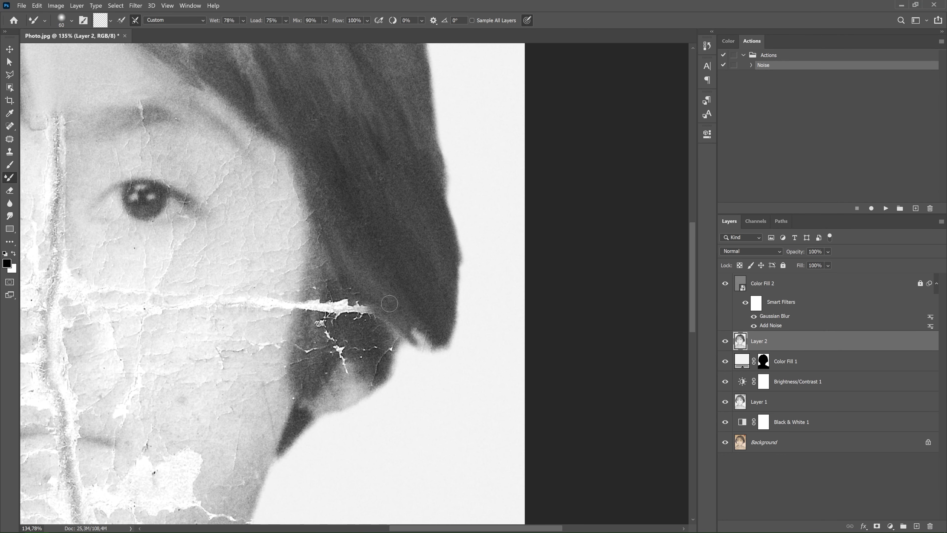
{"action": "mouse_move", "coordinate": [354, 373]}
{"action": "left_mouse_down"}
{"action": "mouse_move", "coordinate": [328, 344]}
{"action": "mouse_move", "coordinate": [373, 306]}
{"action": "mouse_move", "coordinate": [320, 276]}
{"action": "left_mouse_up"}
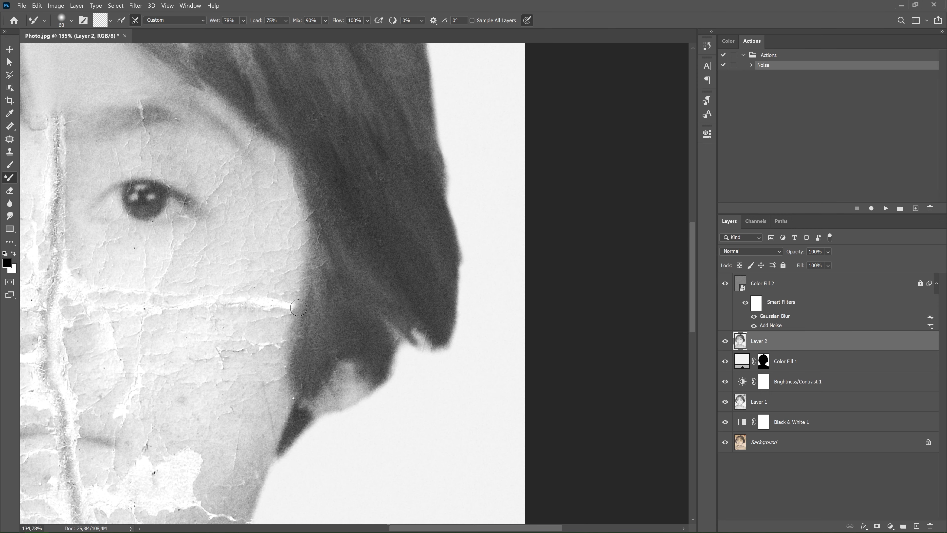
{"action": "scroll", "coordinate": [358, 231], "scroll_direction": "up", "scroll_amount": 5}
{"action": "scroll", "coordinate": [358, 230], "scroll_direction": "left", "scroll_amount": 1}
- Toggle Layer 2 to compare, then smooth the crack between the eyes and the left cheek crack
{"action": "scroll", "coordinate": [337, 238], "scroll_direction": "down", "scroll_amount": 5}
{"action": "left_click", "coordinate": [726, 341]}
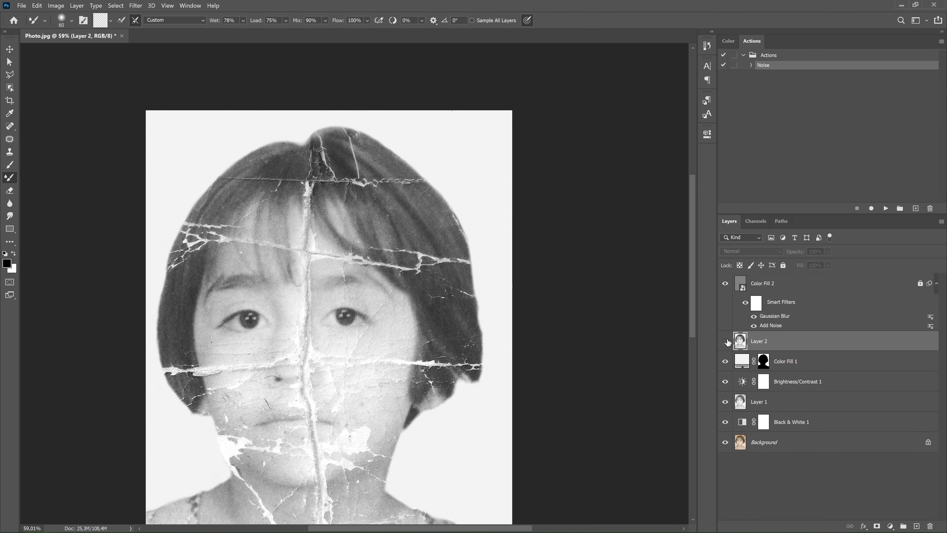
{"action": "left_click", "coordinate": [726, 341]}
{"action": "scroll", "coordinate": [404, 278], "scroll_direction": "up", "scroll_amount": 5}
{"action": "scroll", "coordinate": [404, 277], "scroll_direction": "down", "scroll_amount": 5}
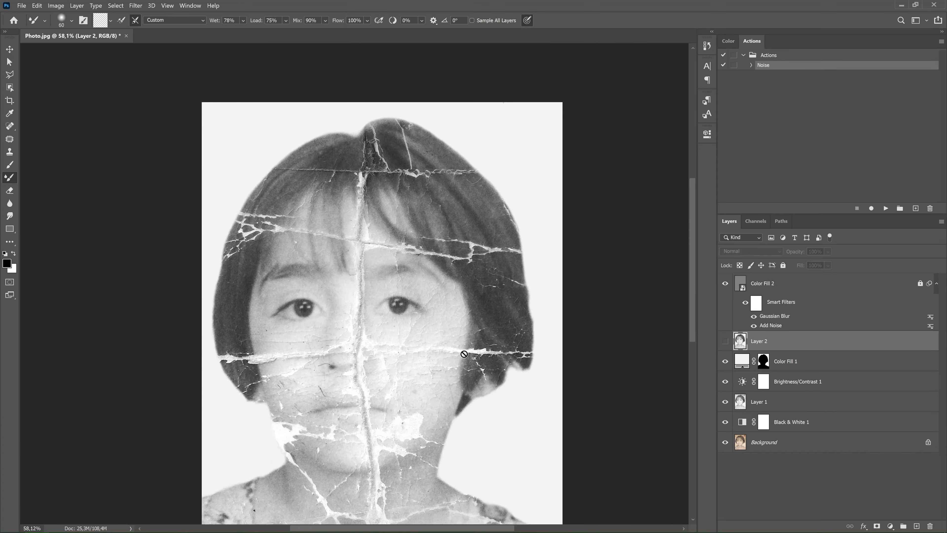
{"action": "scroll", "coordinate": [404, 277], "scroll_direction": "up", "scroll_amount": 5}
{"action": "scroll", "coordinate": [363, 237], "scroll_direction": "down", "scroll_amount": 5}
{"action": "scroll", "coordinate": [332, 258], "scroll_direction": "up", "scroll_amount": 5}
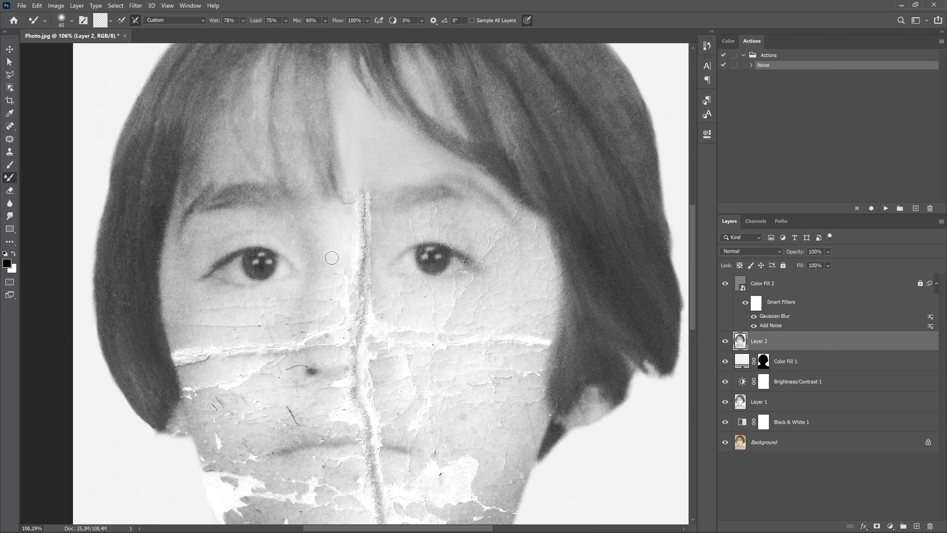
{"action": "left_click_drag", "start_coordinate": [359, 221], "coordinate": [364, 302]}
{"action": "left_click_drag", "start_coordinate": [176, 359], "coordinate": [204, 352]}
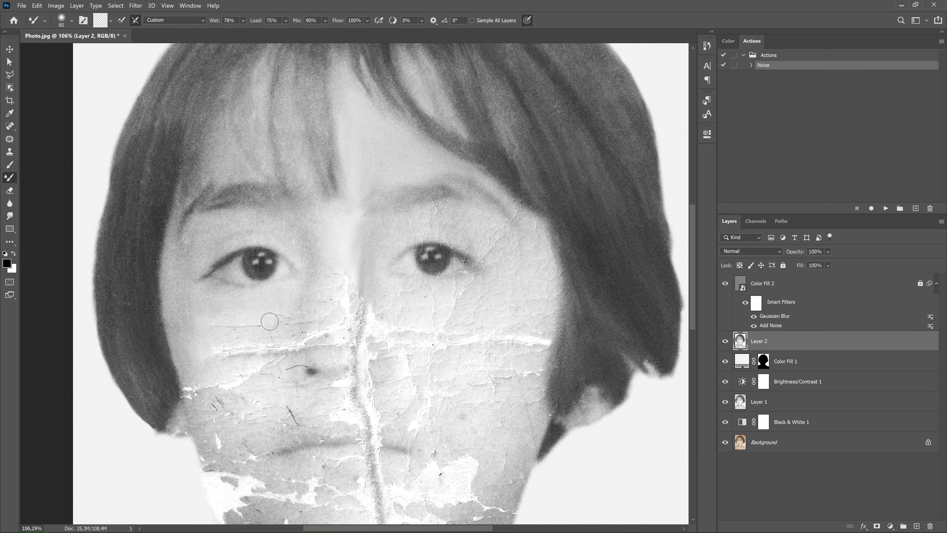
- Resize the brush to 90 and smooth the cracked patch at the left jaw
{"action": "key", "text": "bracketleft"}
{"action": "key", "text": "bracketleft"}
{"action": "key", "text": "bracketleft"}
{"action": "left_click_drag", "start_coordinate": [197, 422], "coordinate": [295, 275]}
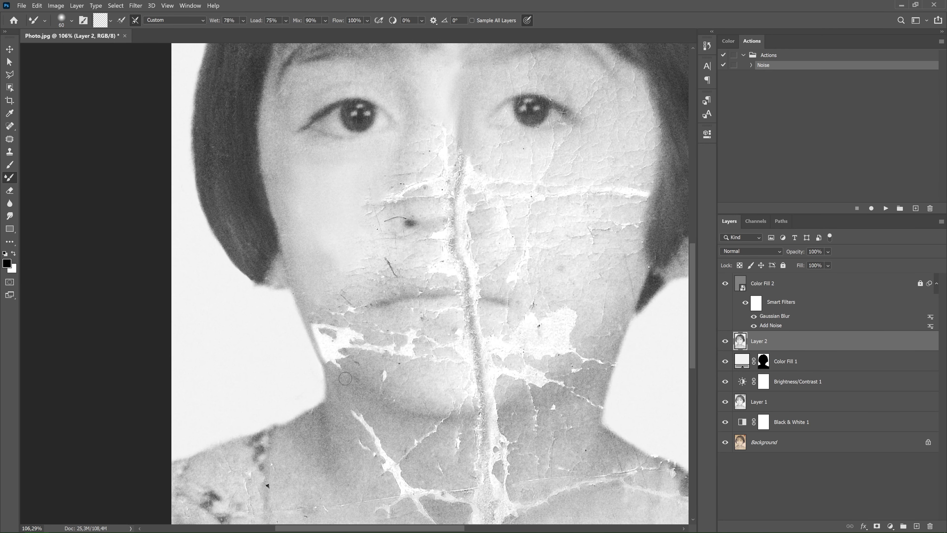
{"action": "scroll", "coordinate": [336, 355], "scroll_direction": "down", "scroll_amount": 5}
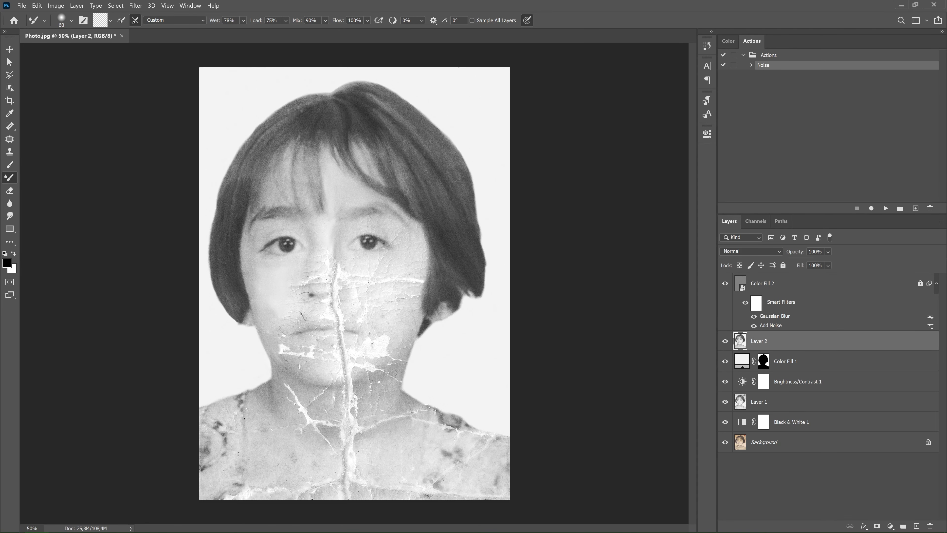
{"action": "scroll", "coordinate": [336, 297], "scroll_direction": "up", "scroll_amount": 4}
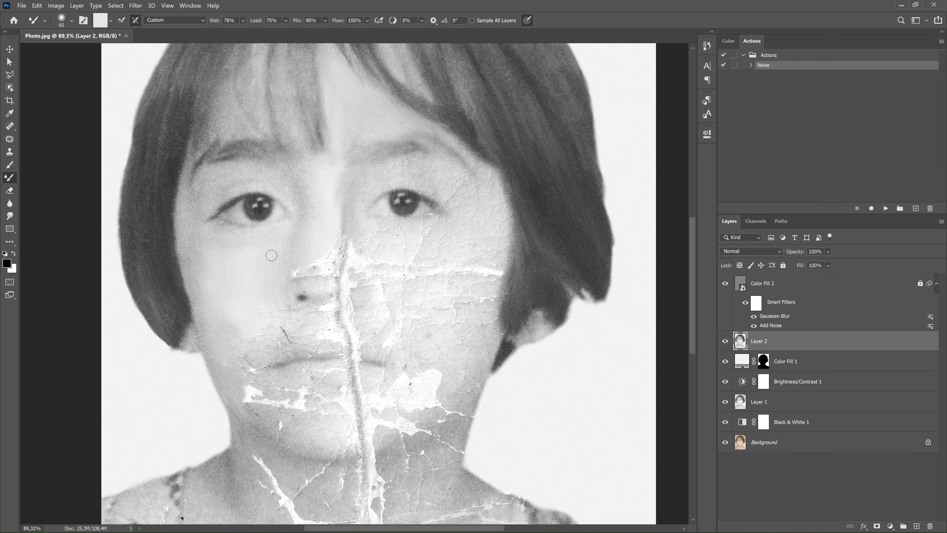
{"action": "key", "text": "bracketright"}
{"action": "key", "text": "bracketright"}
{"action": "key", "text": "bracketright"}
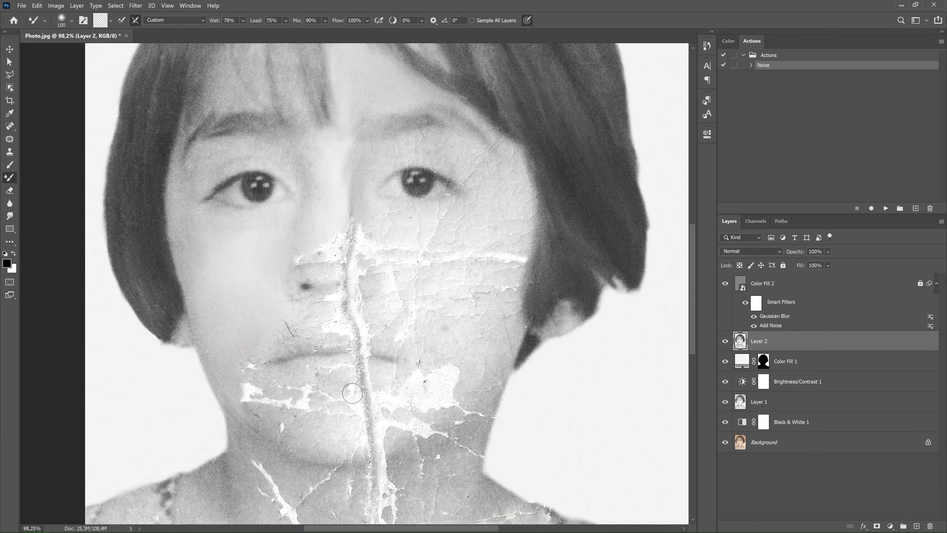
{"action": "scroll", "coordinate": [335, 375], "scroll_direction": "down", "scroll_amount": 5}
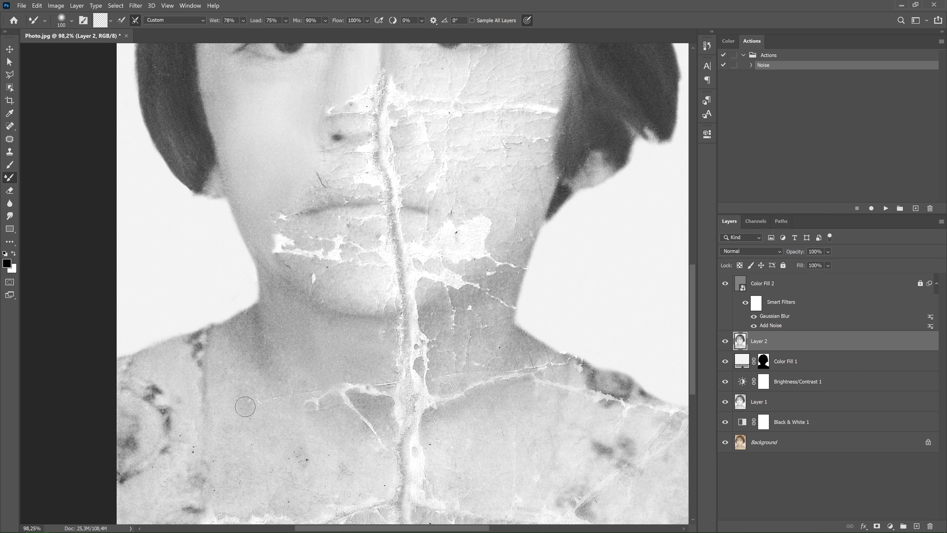
{"action": "scroll", "coordinate": [391, 359], "scroll_direction": "down", "scroll_amount": 6}
{"action": "scroll", "coordinate": [394, 357], "scroll_direction": "up", "scroll_amount": 5}
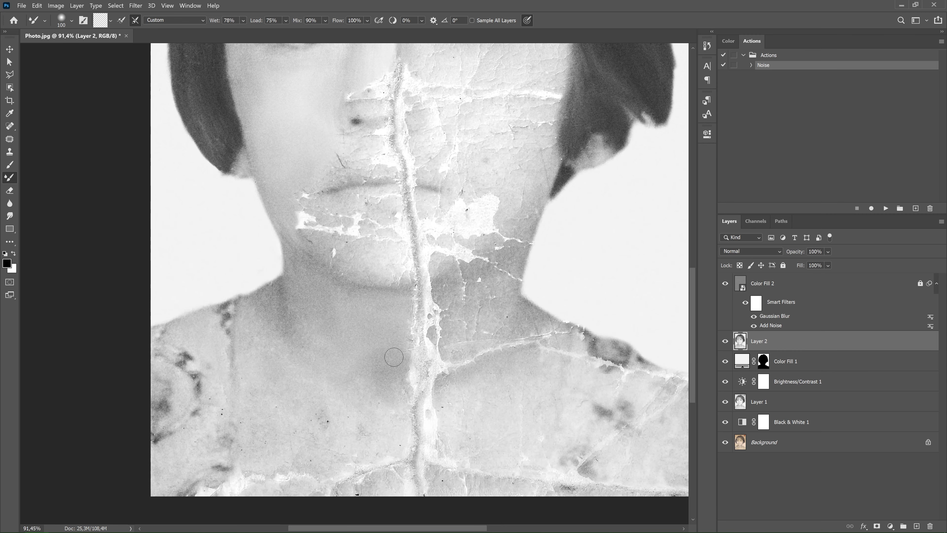
{"action": "left_click_drag", "start_coordinate": [287, 224], "coordinate": [300, 224]}
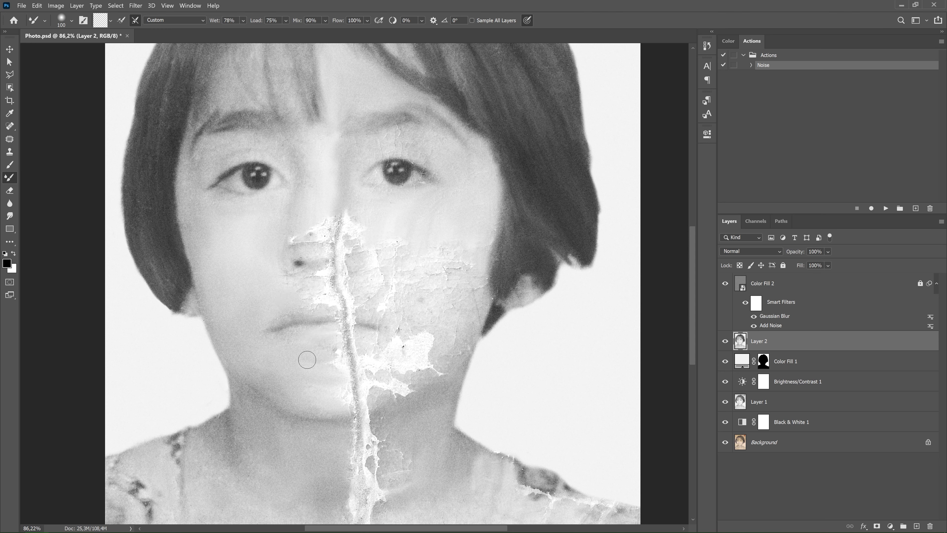
- Smooth the white patches below the nose, on the lower cheek, chin and nose bridge
{"action": "key", "text": "bracketright"}
{"action": "left_click_drag", "start_coordinate": [439, 330], "coordinate": [404, 375]}
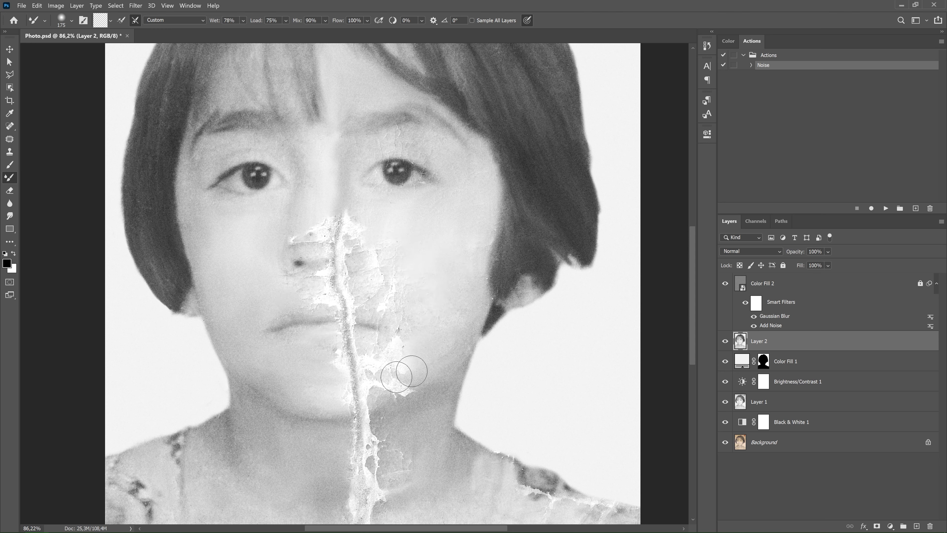
{"action": "mouse_move", "coordinate": [348, 382]}
{"action": "left_mouse_down"}
{"action": "mouse_move", "coordinate": [408, 366]}
{"action": "mouse_move", "coordinate": [317, 387]}
{"action": "left_mouse_up"}
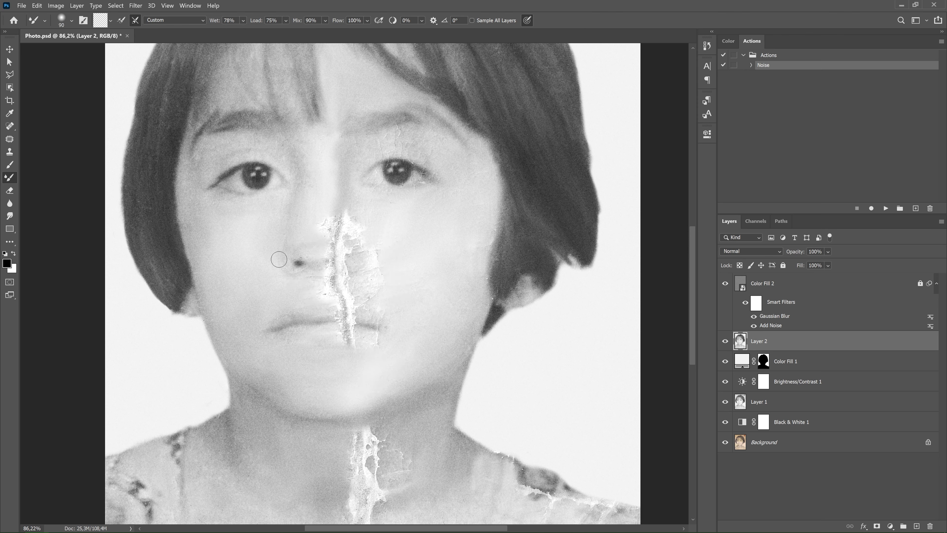
{"action": "mouse_move", "coordinate": [345, 211]}
{"action": "left_mouse_down"}
{"action": "mouse_move", "coordinate": [360, 261]}
{"action": "mouse_move", "coordinate": [354, 244]}
{"action": "left_mouse_up"}
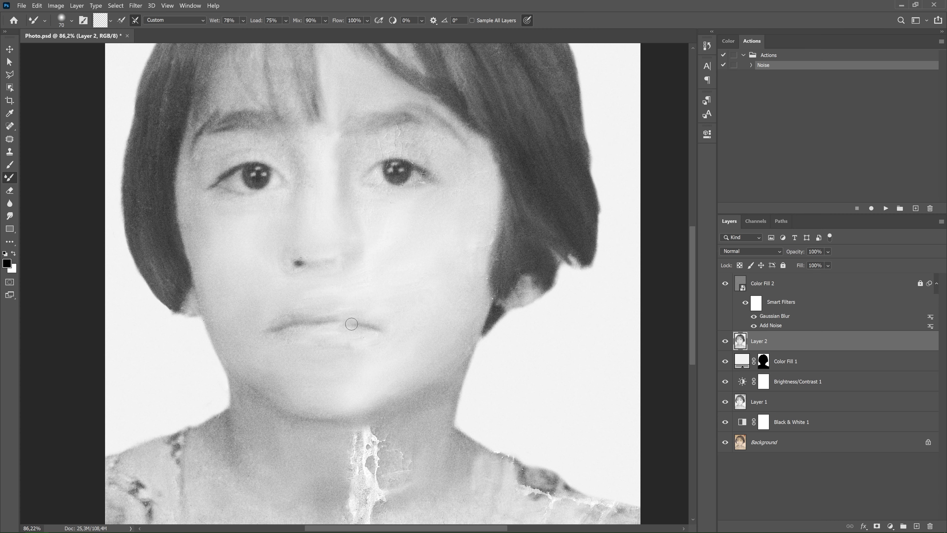
{"action": "key", "text": "ctrl+0"}
- Copy the lassoed nose to a new layer and flip it horizontally for a mirrored nostril
{"action": "scroll", "coordinate": [328, 298], "scroll_direction": "up", "scroll_amount": 5}
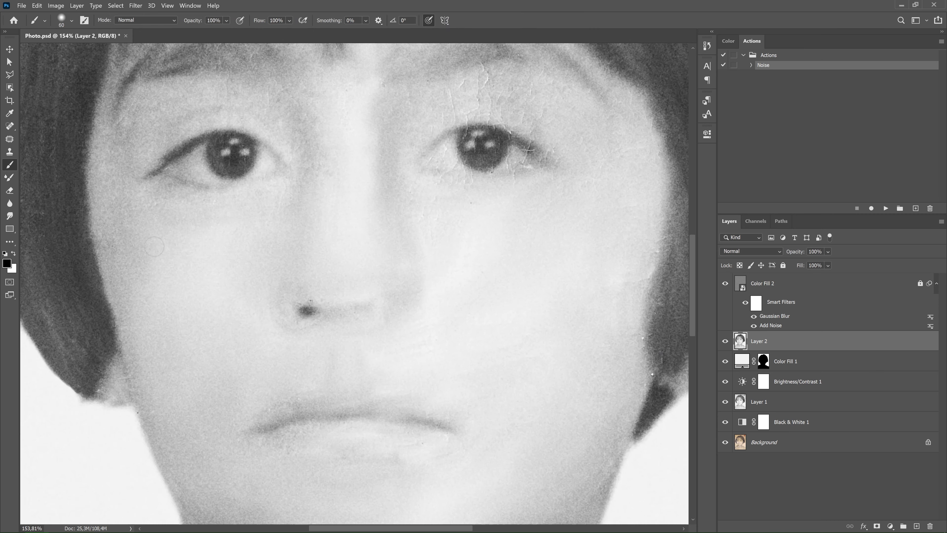
{"action": "left_click_drag", "start_coordinate": [340, 277], "coordinate": [400, 338]}
{"action": "key", "text": "ctrl+j"}
{"action": "key", "text": "ctrl+t"}
{"action": "right_click", "coordinate": [374, 310]}
{"action": "left_click", "coordinate": [403, 477]}
{"action": "key", "text": "Return"}
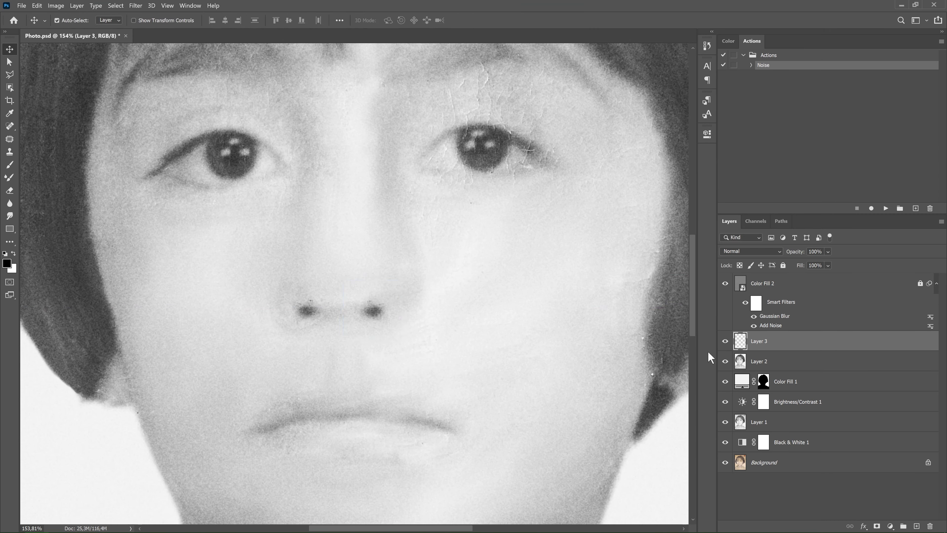
{"action": "key", "text": "ctrl+0"}
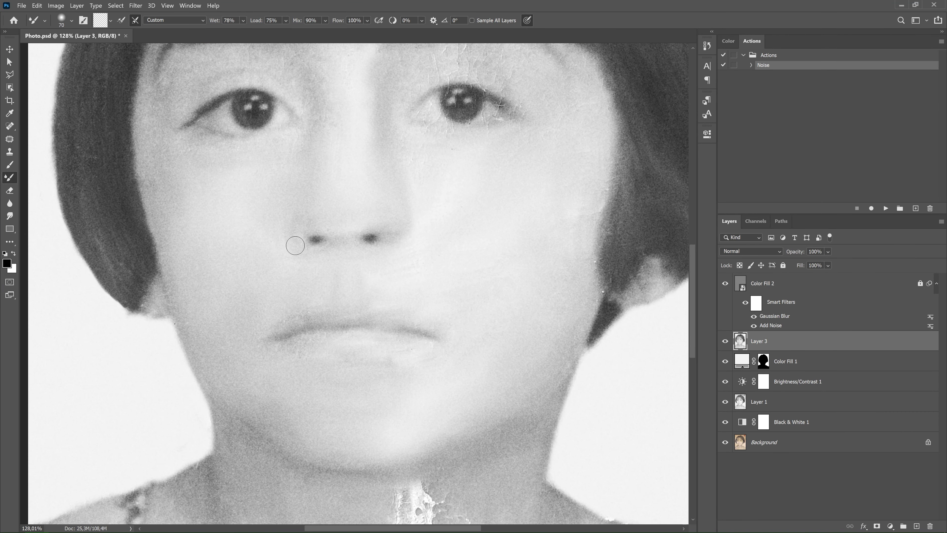
- Enlarge the brush for the neck and compare against the original colour photo
{"action": "key", "text": "ctrl+0"}
{"action": "scroll", "coordinate": [389, 257], "scroll_direction": "up", "scroll_amount": 5}
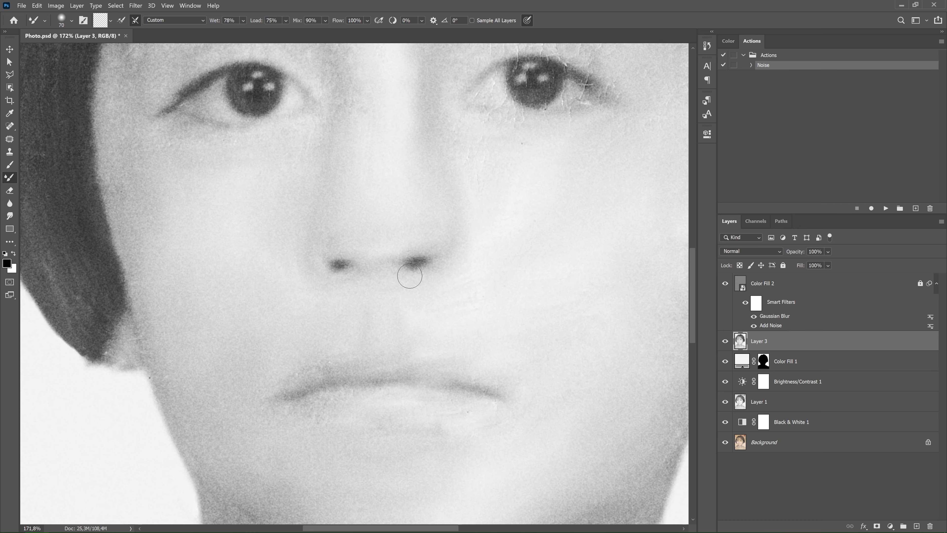
{"action": "key", "text": "bracketleft"}
{"action": "scroll", "coordinate": [370, 246], "scroll_direction": "up", "scroll_amount": 1}
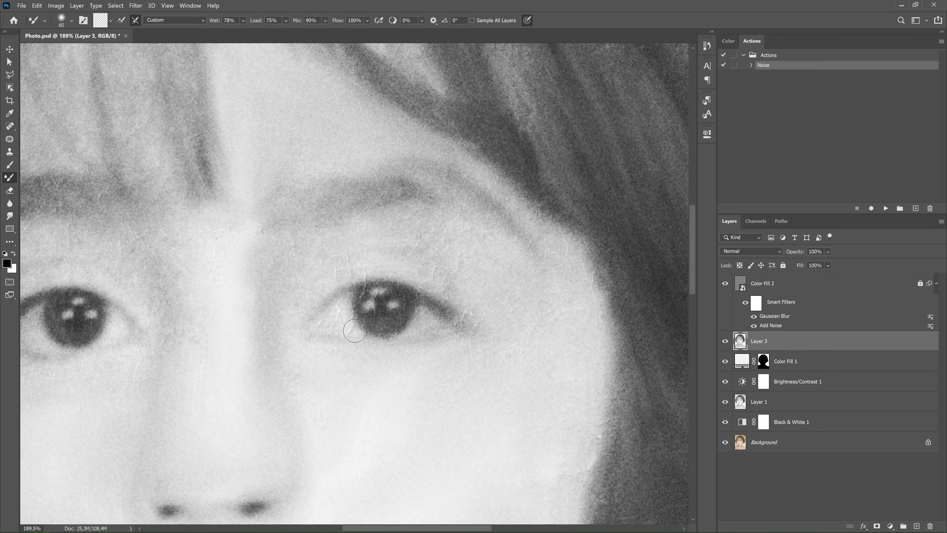
{"action": "key", "text": "ctrl+0"}
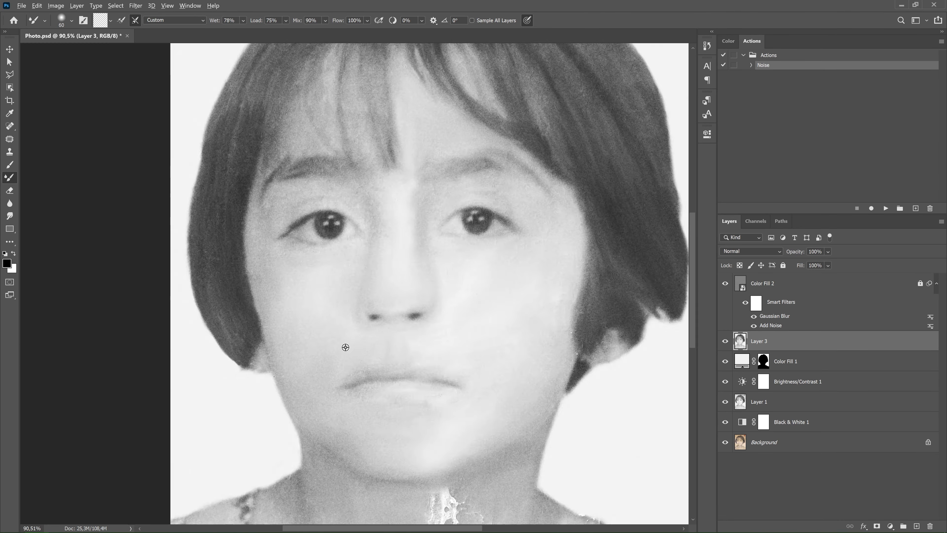
{"action": "scroll", "coordinate": [470, 300], "scroll_direction": "up", "scroll_amount": 2}
{"action": "key", "text": "bracketright"}
{"action": "key", "text": "bracketright"}
{"action": "key", "text": "bracketright"}
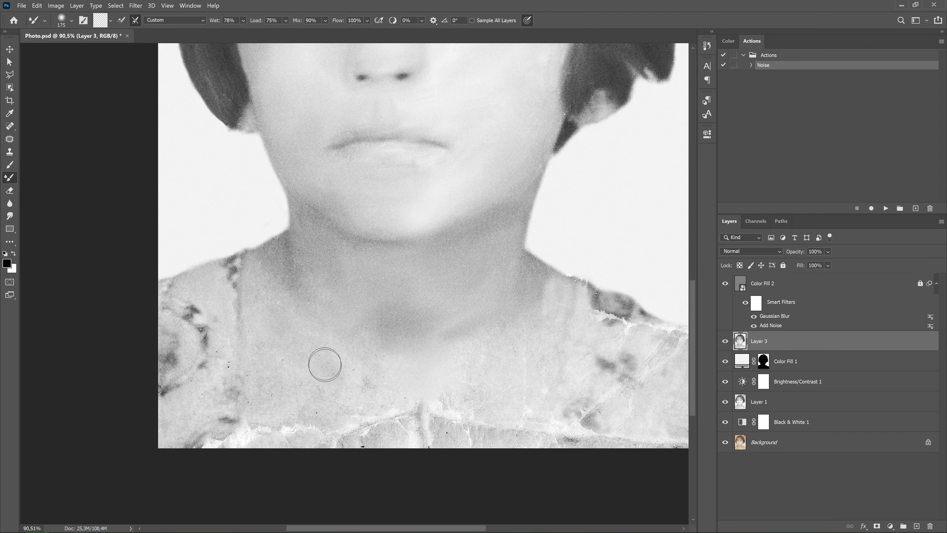
{"action": "scroll", "coordinate": [380, 328], "scroll_direction": "down", "scroll_amount": 2}
{"action": "scroll", "coordinate": [381, 328], "scroll_direction": "right", "scroll_amount": 2}
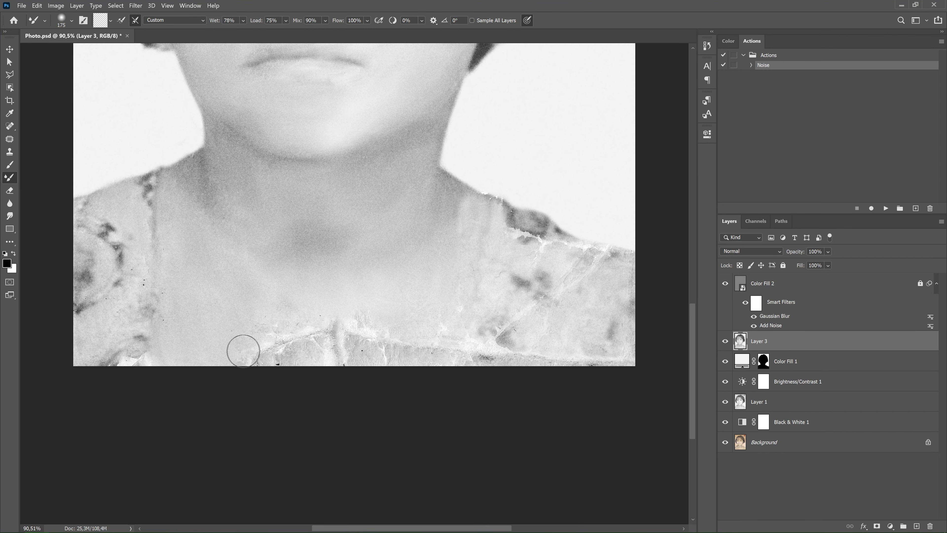
{"action": "scroll", "coordinate": [314, 468], "scroll_direction": "down", "scroll_amount": 5}
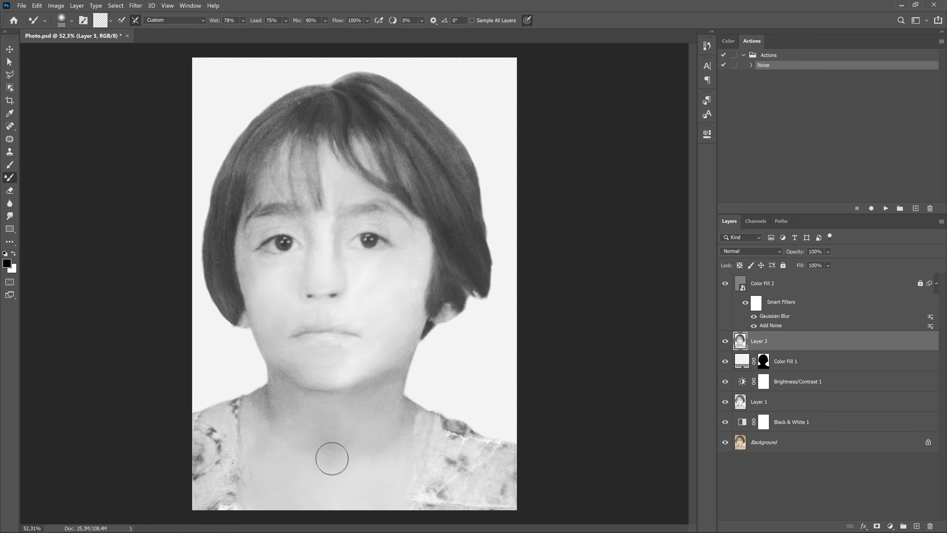
{"action": "scroll", "coordinate": [353, 473], "scroll_direction": "down", "scroll_amount": 2}
{"action": "left_click", "coordinate": [731, 450], "text": "alt"}
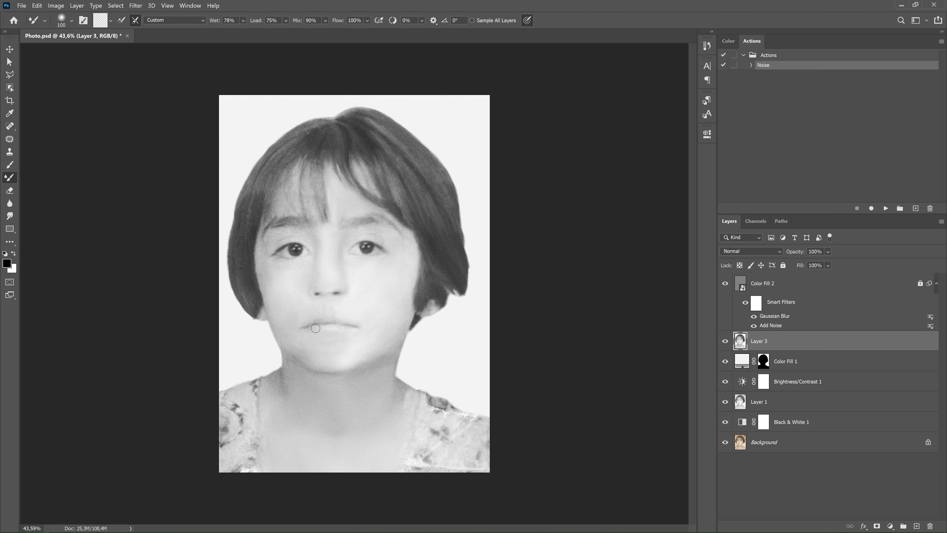
- Smooth the cracked texture and dark cracks along the shoulders, checking the original colour photo
{"action": "scroll", "coordinate": [307, 426], "scroll_direction": "up", "scroll_amount": 9}
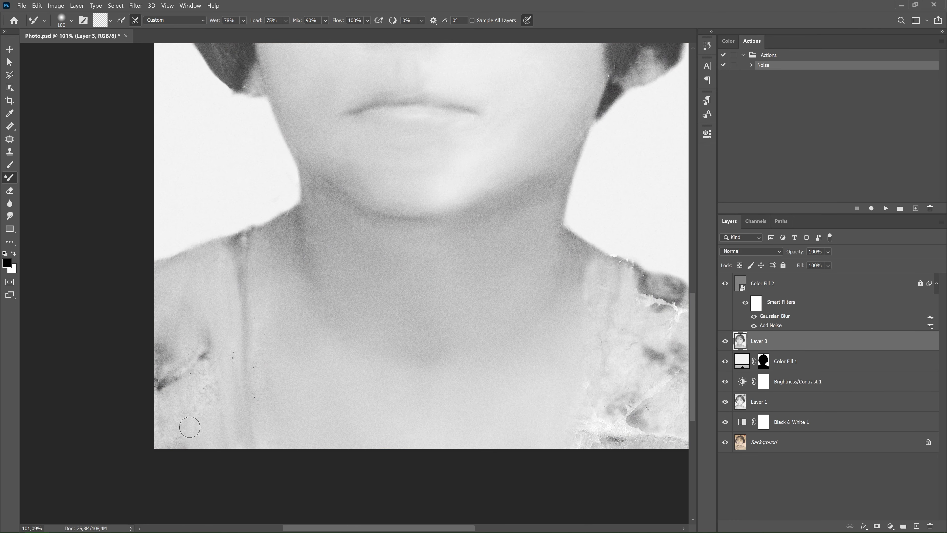
{"action": "scroll", "coordinate": [489, 364], "scroll_direction": "right", "scroll_amount": 5}
{"action": "mouse_move", "coordinate": [489, 364]}
{"action": "left_mouse_down"}
{"action": "mouse_move", "coordinate": [315, 328]}
{"action": "mouse_move", "coordinate": [387, 406]}
{"action": "mouse_move", "coordinate": [380, 329]}
{"action": "mouse_move", "coordinate": [504, 302]}
{"action": "left_mouse_up"}
{"action": "key", "text": "bracketleft"}
{"action": "key", "text": "bracketright"}
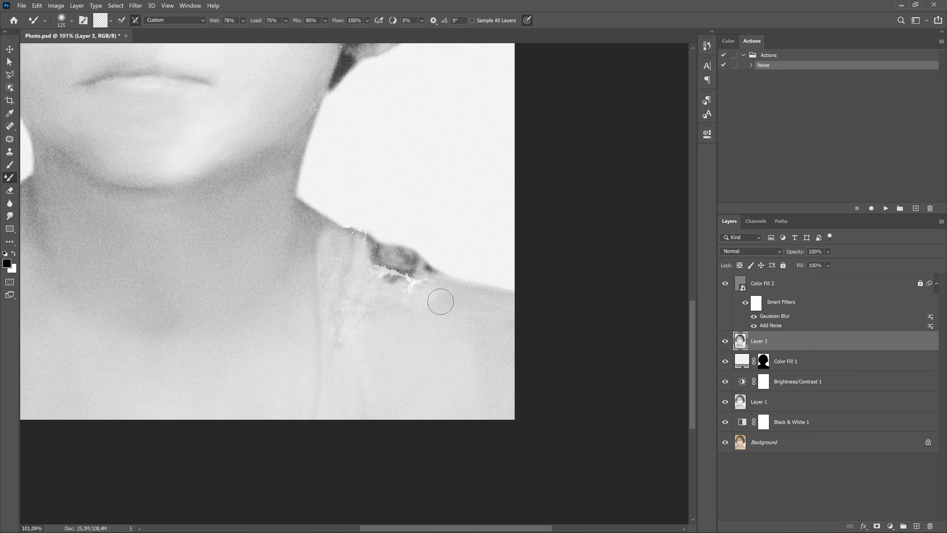
{"action": "left_click_drag", "start_coordinate": [372, 298], "coordinate": [411, 250]}
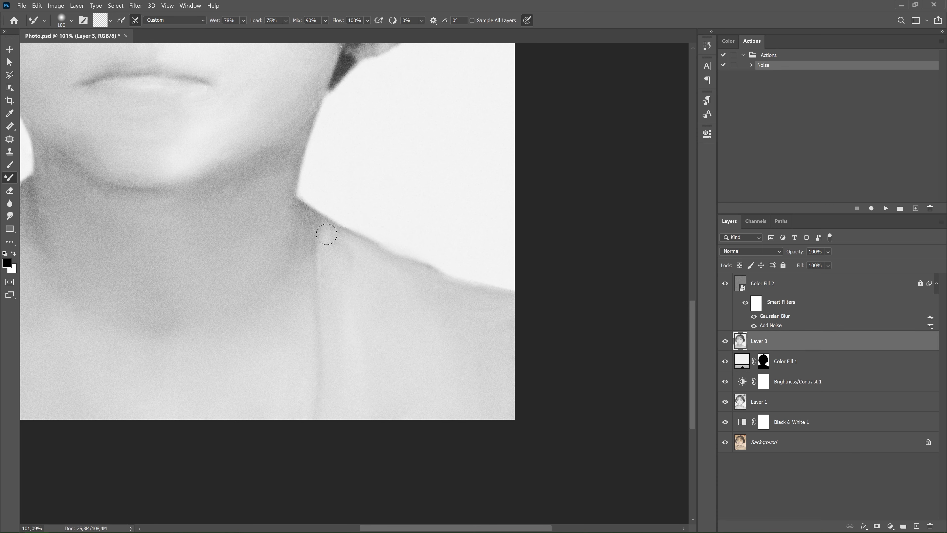
{"action": "key", "text": "bracketright"}
{"action": "key", "text": "bracketright"}
{"action": "key", "text": "bracketright"}
{"action": "scroll", "coordinate": [358, 373], "scroll_direction": "down", "scroll_amount": 3}
{"action": "left_click", "coordinate": [726, 442], "text": "alt"}
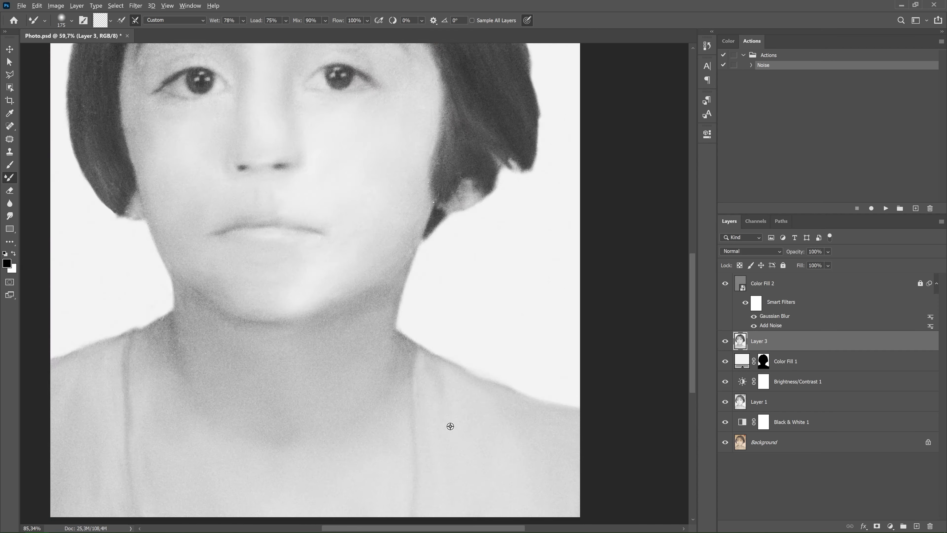
{"action": "scroll", "coordinate": [447, 428], "scroll_direction": "up", "scroll_amount": 3, "text": "alt"}
{"action": "key", "text": "bracketleft"}
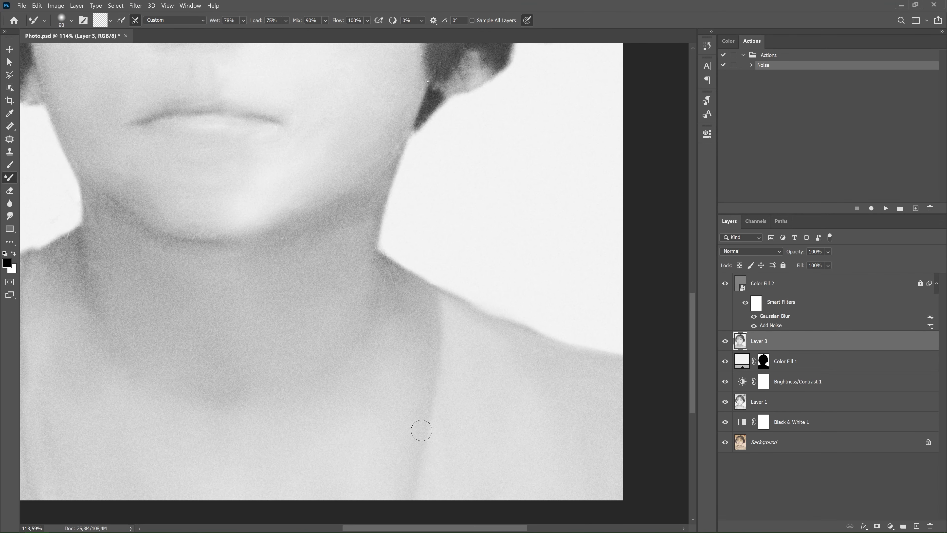
{"action": "scroll", "coordinate": [421, 431], "scroll_direction": "down", "scroll_amount": 4}
{"action": "left_click", "coordinate": [725, 442], "text": "alt"}
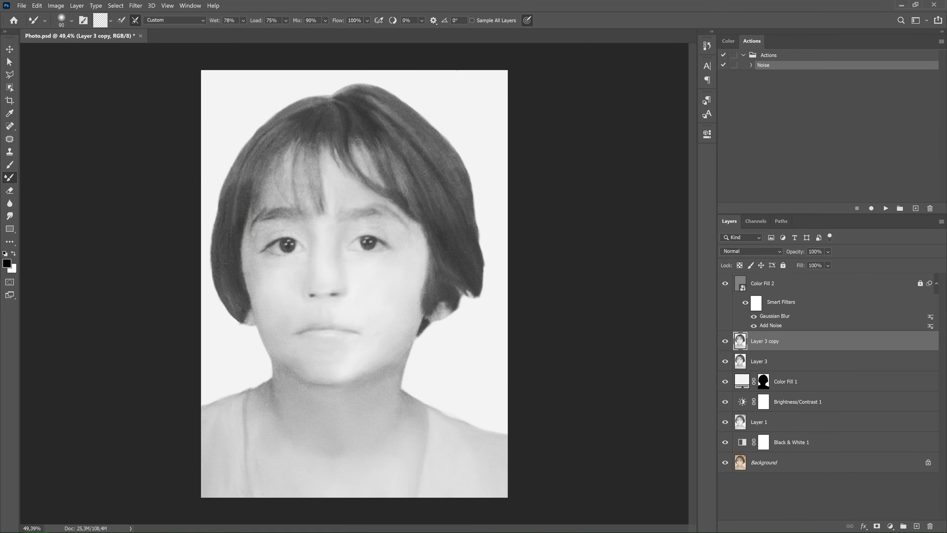
- Move the colour reference layer over the face with Free Transform, then cancel and reset it
{"action": "left_click", "coordinate": [349, 315]}
{"action": "key", "text": "ctrl+t"}
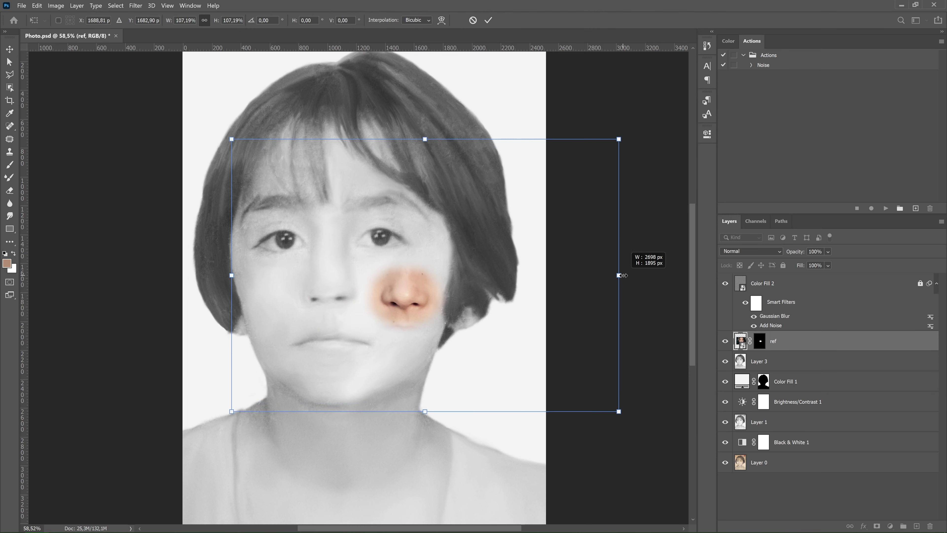
{"action": "left_click_drag", "start_coordinate": [410, 284], "coordinate": [328, 294]}
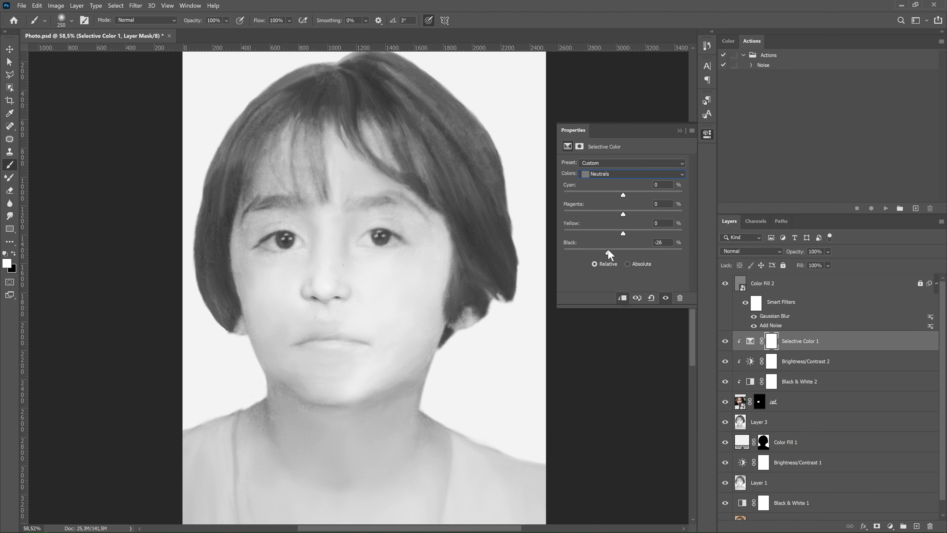
{"action": "key", "text": "ctrl+t"}
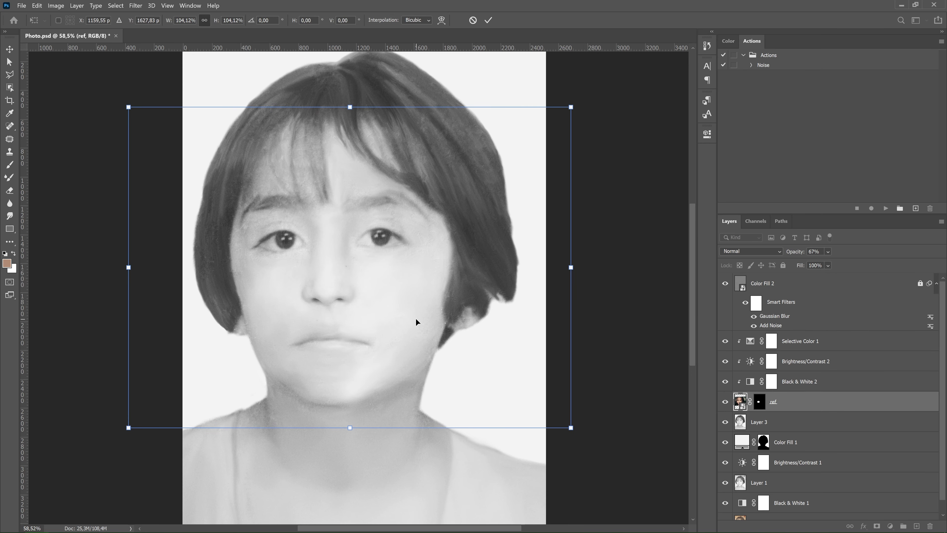
{"action": "key", "text": "Escape"}
{"action": "key", "text": "ctrl+t"}
- Discard the reference layer warp, hide Color Fill 2 and stamp visible layers into Layer 4
{"action": "scroll", "coordinate": [272, 119], "scroll_direction": "up", "scroll_amount": 1}
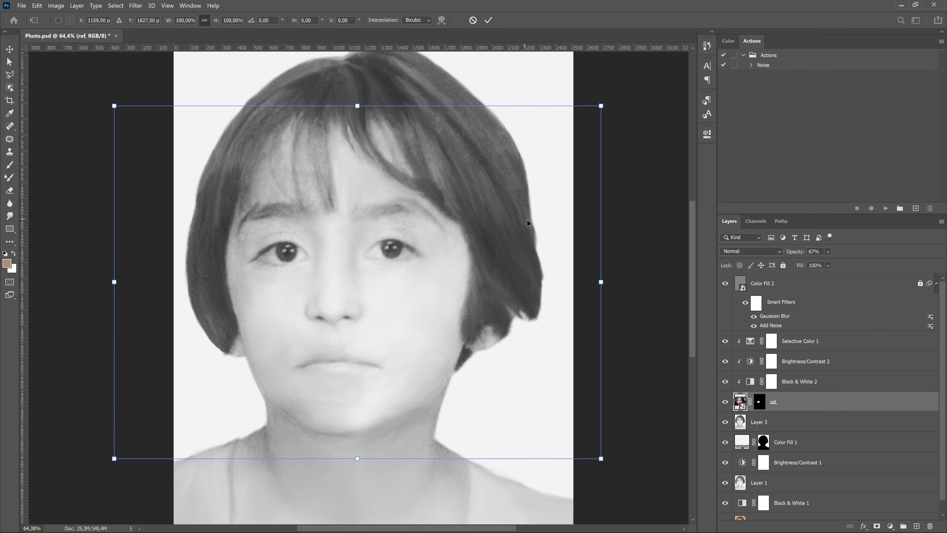
{"action": "right_click", "coordinate": [663, 354]}
{"action": "left_click", "coordinate": [764, 356]}
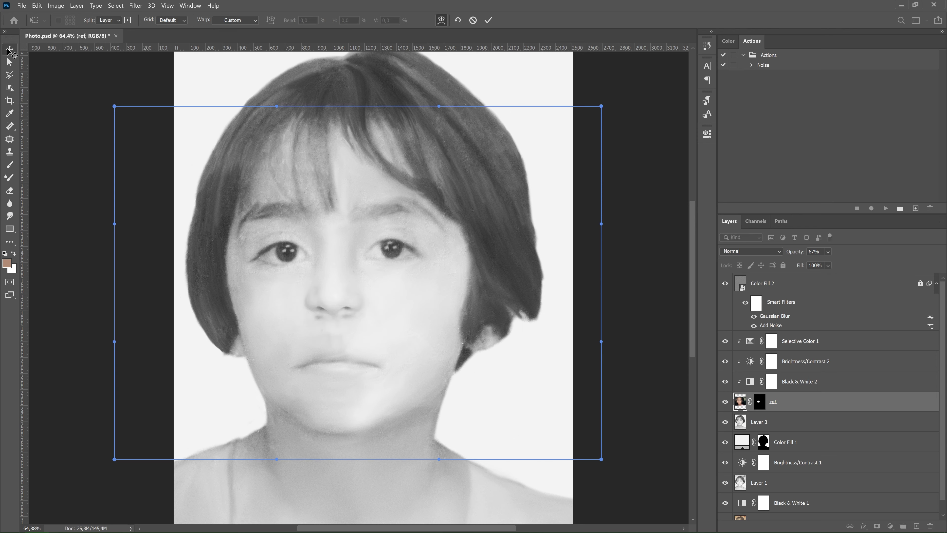
{"action": "key", "text": "Escape"}
{"action": "left_click", "coordinate": [725, 283]}
{"action": "key", "text": "ctrl+0"}
{"action": "key", "text": "ctrl+alt+shift+e"}
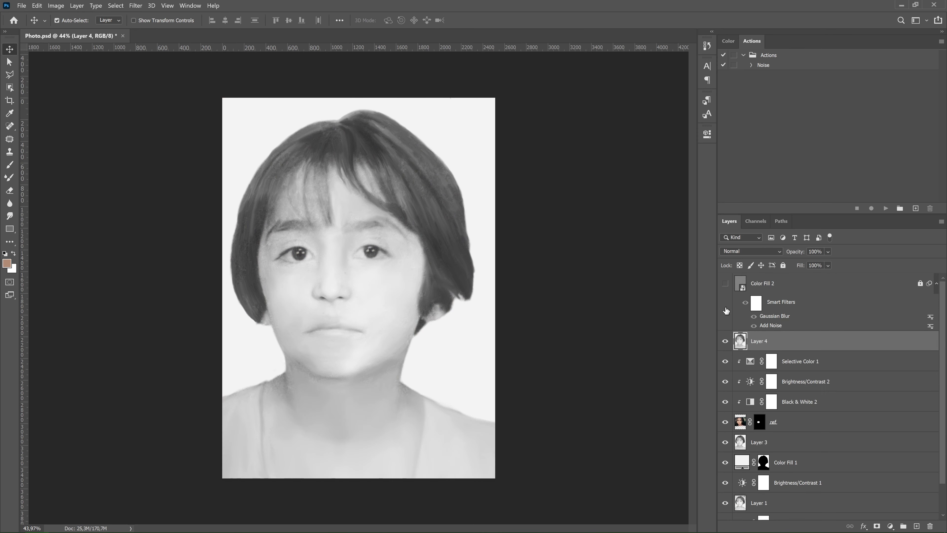
{"action": "scroll", "coordinate": [317, 296], "scroll_direction": "up", "scroll_amount": 3}
{"action": "scroll", "coordinate": [263, 120], "scroll_direction": "down", "scroll_amount": 2}
- Widen the nose to width 8 in Liquify with a 28 px brush and apply it
{"action": "key", "text": "ctrl+shift+x"}
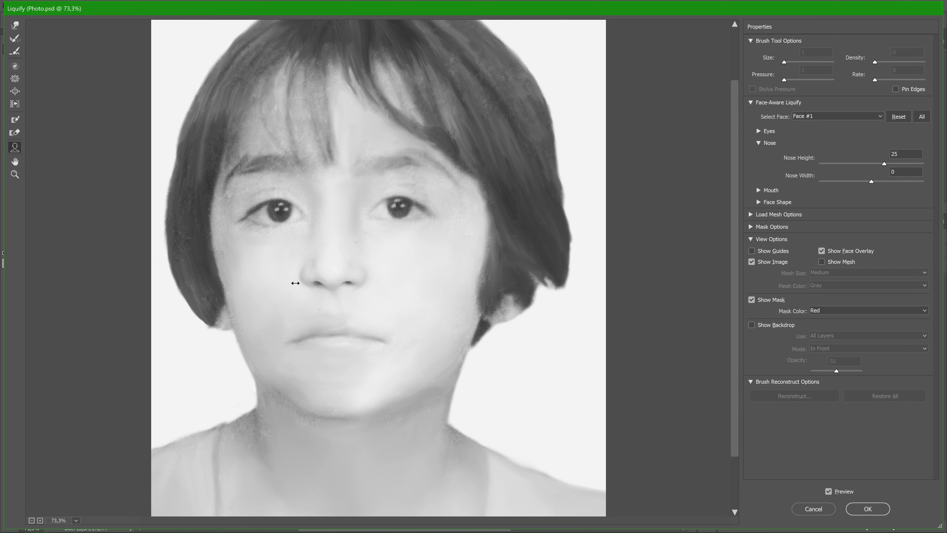
{"action": "left_click_drag", "start_coordinate": [295, 283], "coordinate": [291, 283]}
{"action": "key", "text": "ctrl+0"}
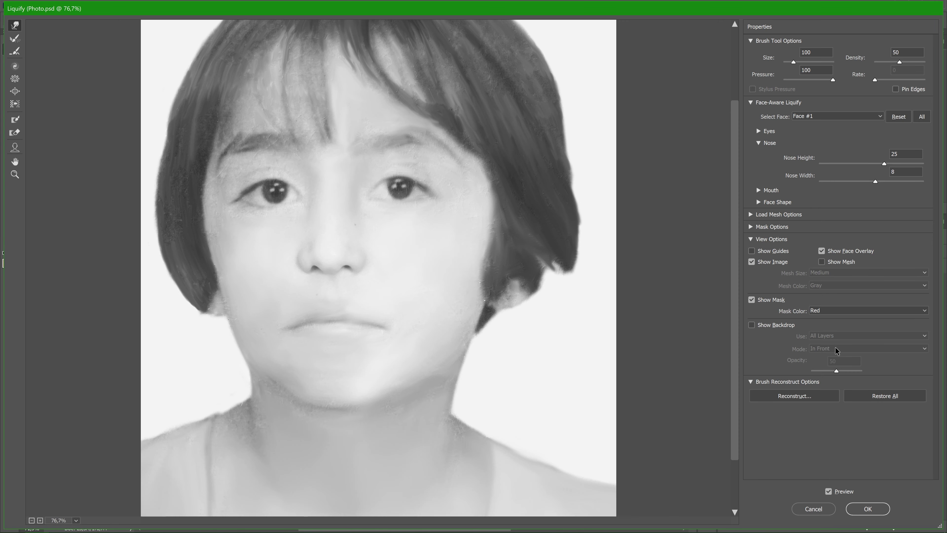
{"action": "key", "text": "bracketleft"}
{"action": "key", "text": "bracketleft"}
{"action": "key", "text": "bracketleft"}
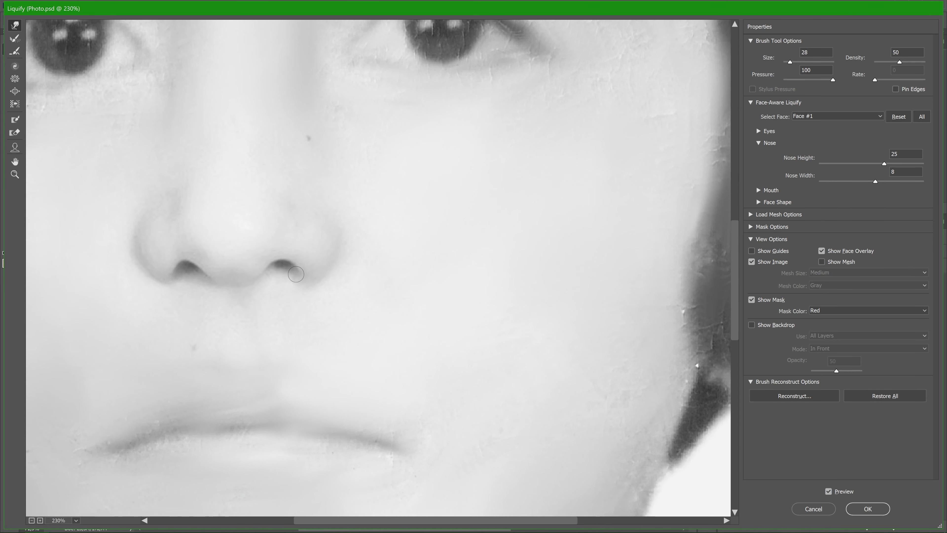
{"action": "key", "text": "Return"}
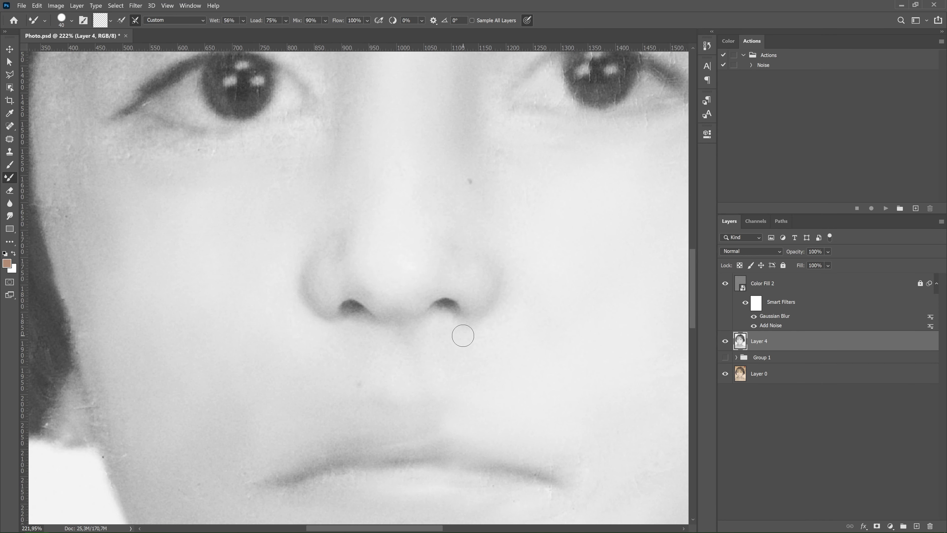
{"action": "scroll", "coordinate": [293, 287], "scroll_direction": "down", "scroll_amount": 5}
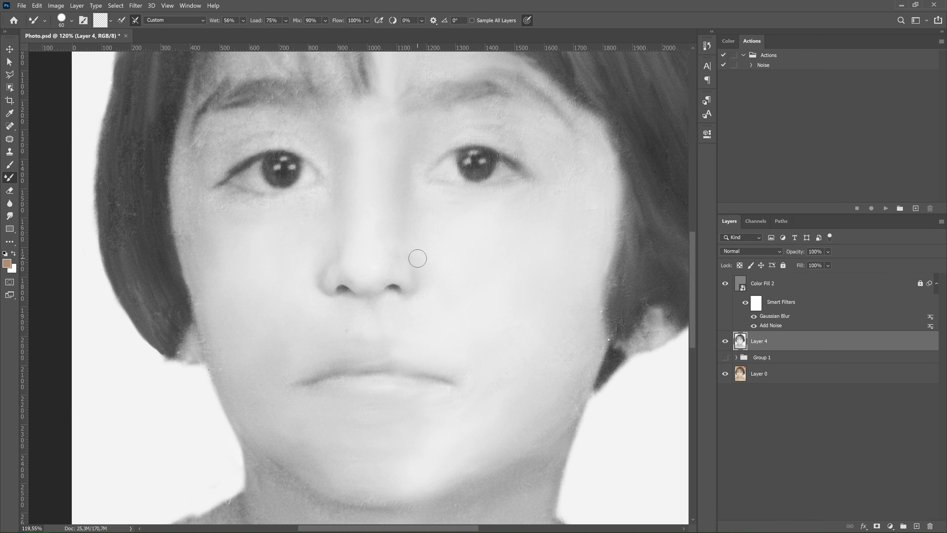
- Smooth the skin in Camera Raw: Texture -48, Clarity +21, Dehaze +22, deeper blacks
{"action": "key", "text": "ctrl+0"}
{"action": "left_click", "coordinate": [136, 6]}
{"action": "left_click", "coordinate": [160, 53]}
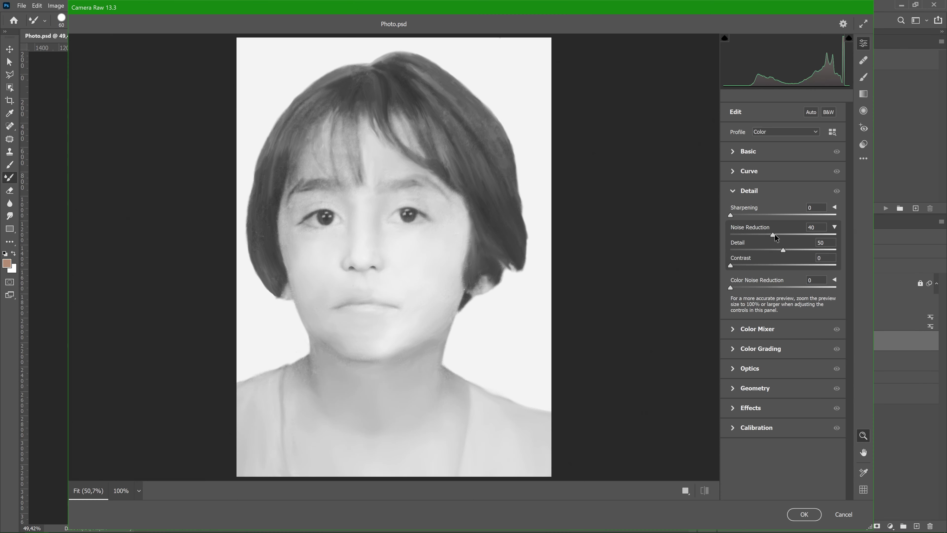
{"action": "left_click_drag", "start_coordinate": [783, 332], "coordinate": [758, 332]}
{"action": "left_click_drag", "start_coordinate": [784, 348], "coordinate": [795, 348]}
{"action": "left_click_drag", "start_coordinate": [783, 363], "coordinate": [795, 363]}
{"action": "mouse_move", "coordinate": [784, 307]}
{"action": "left_mouse_down"}
{"action": "mouse_move", "coordinate": [771, 308]}
{"action": "mouse_move", "coordinate": [775, 276]}
{"action": "left_mouse_up"}
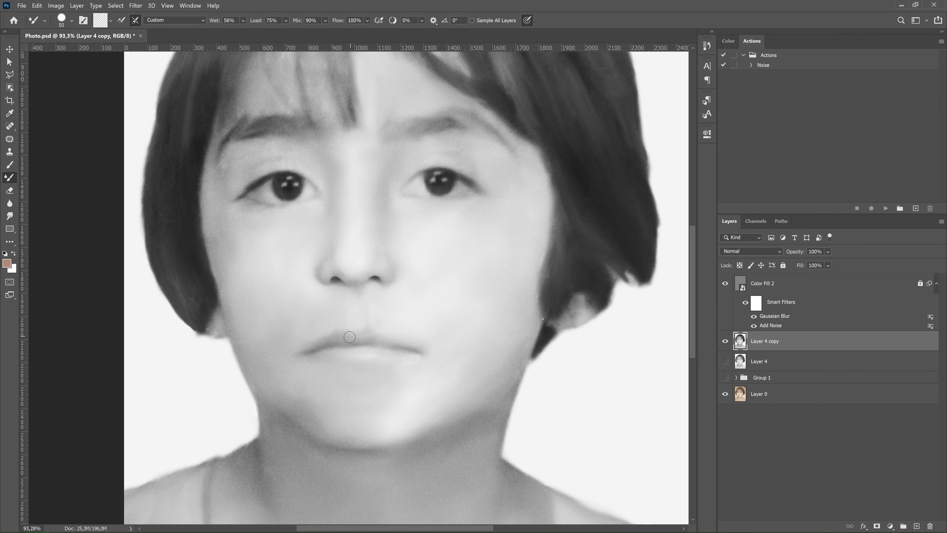
- Blend the cheek and jaw skin smooth with the Mixer Brush, shrinking the brush for detail
{"action": "scroll", "coordinate": [383, 330], "scroll_direction": "down", "scroll_amount": 2}
{"action": "scroll", "coordinate": [391, 335], "scroll_direction": "down", "scroll_amount": 2}
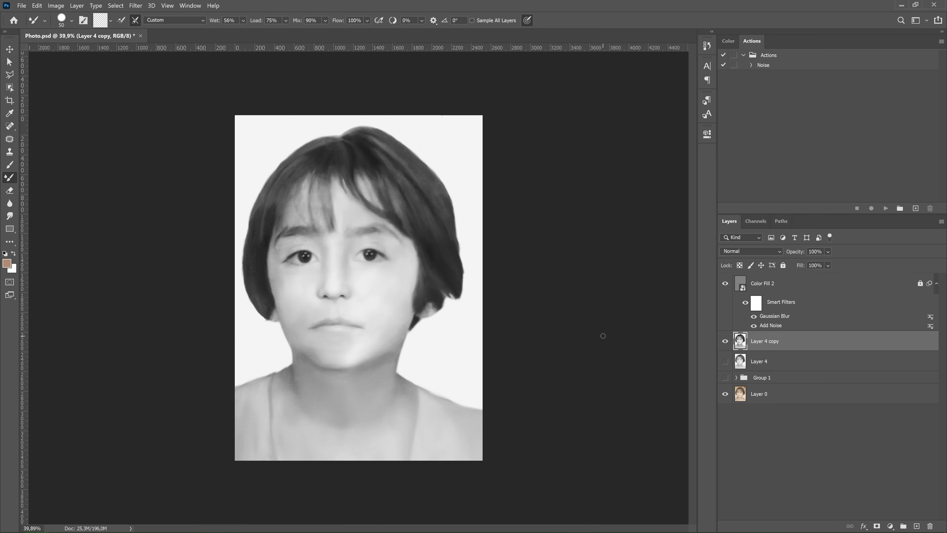
{"action": "scroll", "coordinate": [603, 335], "scroll_direction": "up", "scroll_amount": 4}
{"action": "key", "text": "bracketright"}
{"action": "key", "text": "bracketright"}
{"action": "key", "text": "bracketright"}
{"action": "key", "text": "bracketleft"}
{"action": "key", "text": "bracketleft"}
{"action": "key", "text": "bracketleft"}
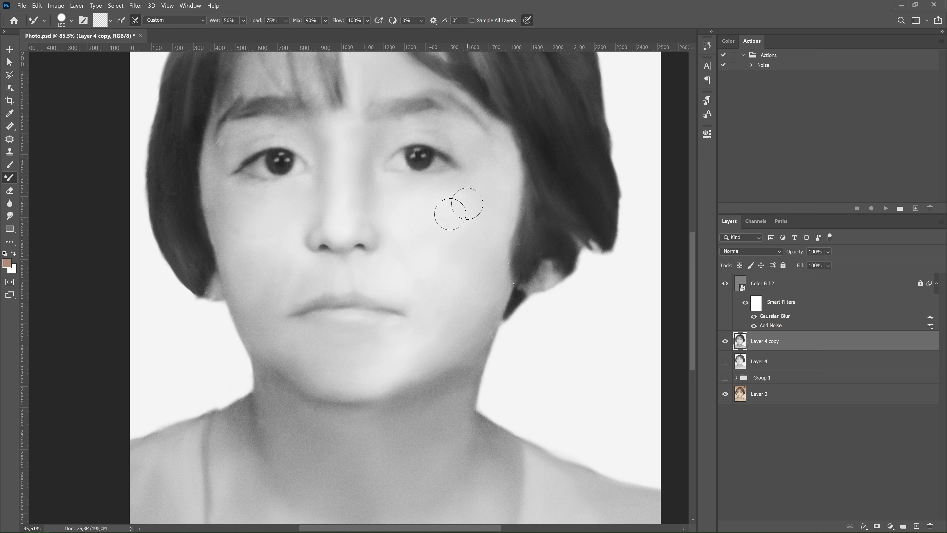
{"action": "key", "text": "bracketleft"}
{"action": "key", "text": "bracketleft"}
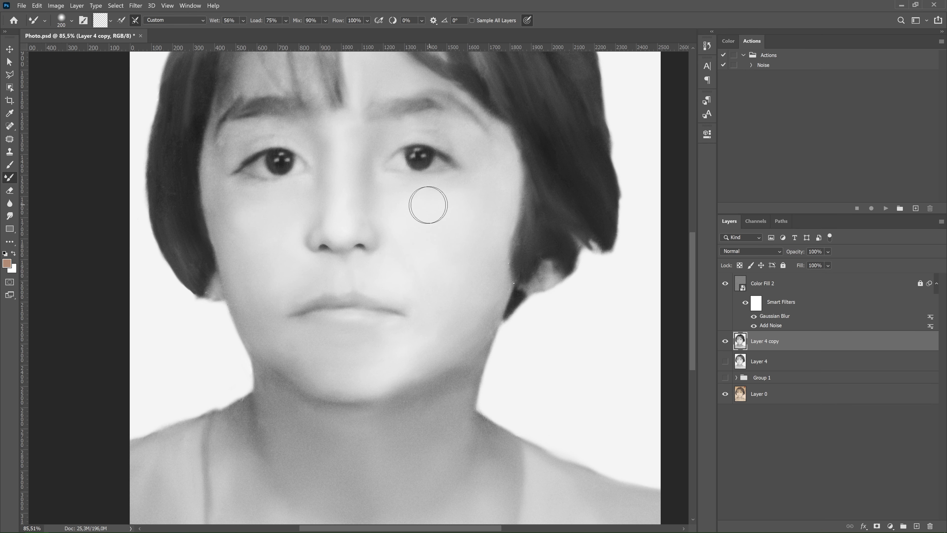
{"action": "key", "text": "bracketleft"}
{"action": "key", "text": "bracketleft"}
{"action": "key", "text": "bracketleft"}
- Blend the neck skin smooth with a larger, then smaller, Mixer Brush
{"action": "scroll", "coordinate": [408, 329], "scroll_direction": "up", "scroll_amount": 3}
{"action": "key", "text": "bracketright"}
{"action": "key", "text": "bracketright"}
{"action": "key", "text": "bracketright"}
{"action": "scroll", "coordinate": [422, 327], "scroll_direction": "down", "scroll_amount": 3}
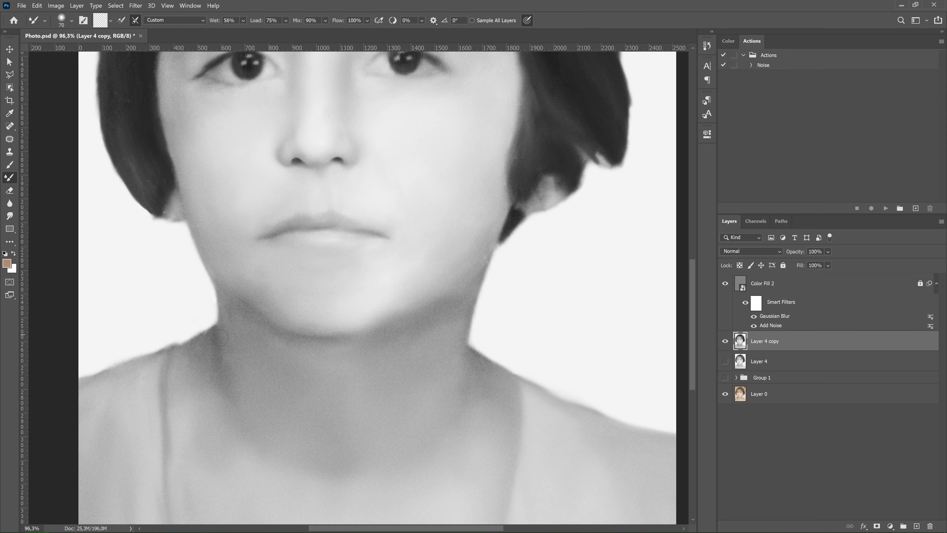
{"action": "key", "text": "bracketleft"}
{"action": "key", "text": "bracketleft"}
{"action": "key", "text": "bracketleft"}
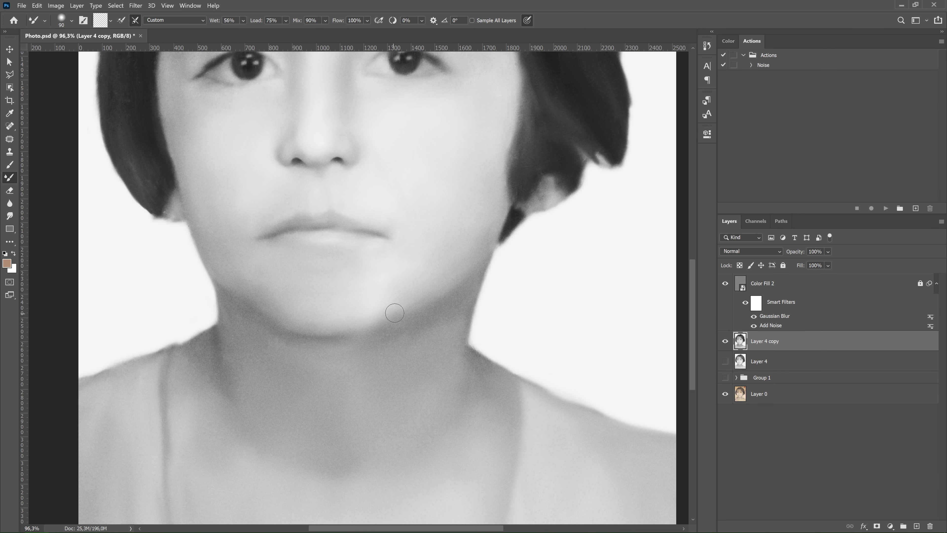
{"action": "scroll", "coordinate": [224, 238], "scroll_direction": "up", "scroll_amount": 3}
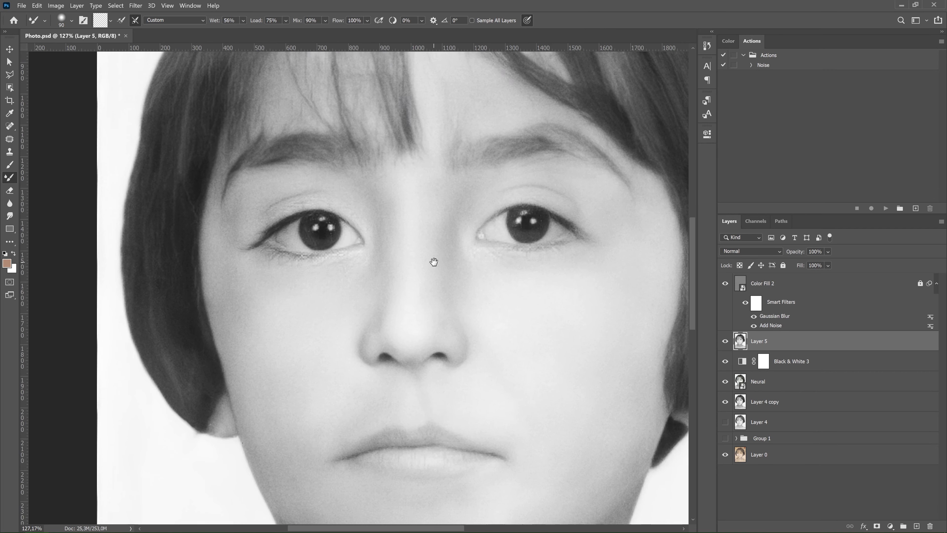
- Mask the lips into the colour layer and set saturation -11, lightness -17
{"action": "mouse_move", "coordinate": [434, 262]}
{"action": "left_mouse_down"}
{"action": "mouse_move", "coordinate": [430, 425]}
{"action": "mouse_move", "coordinate": [542, 239]}
{"action": "mouse_move", "coordinate": [412, 369]}
{"action": "left_mouse_up"}
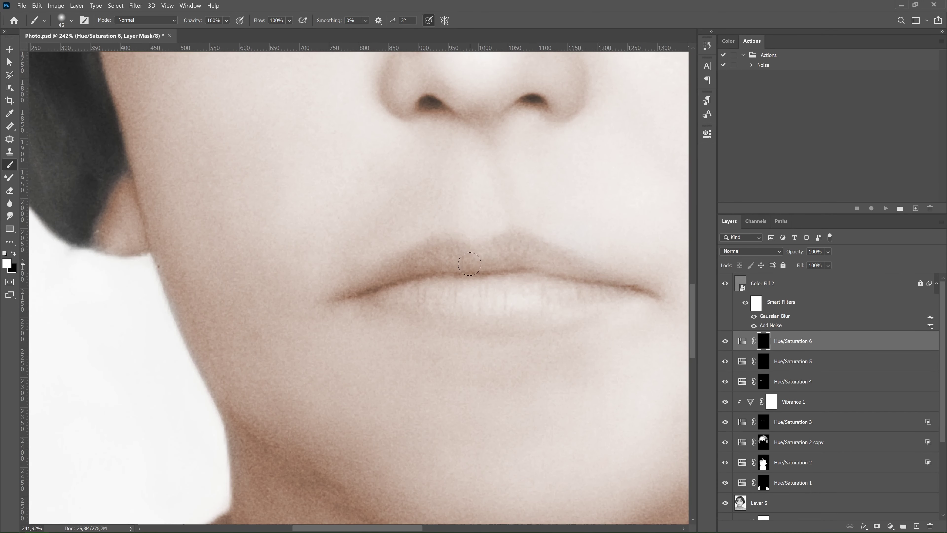
{"action": "mouse_move", "coordinate": [469, 258]}
{"action": "left_mouse_down"}
{"action": "mouse_move", "coordinate": [604, 282]}
{"action": "mouse_move", "coordinate": [597, 291]}
{"action": "left_mouse_up"}
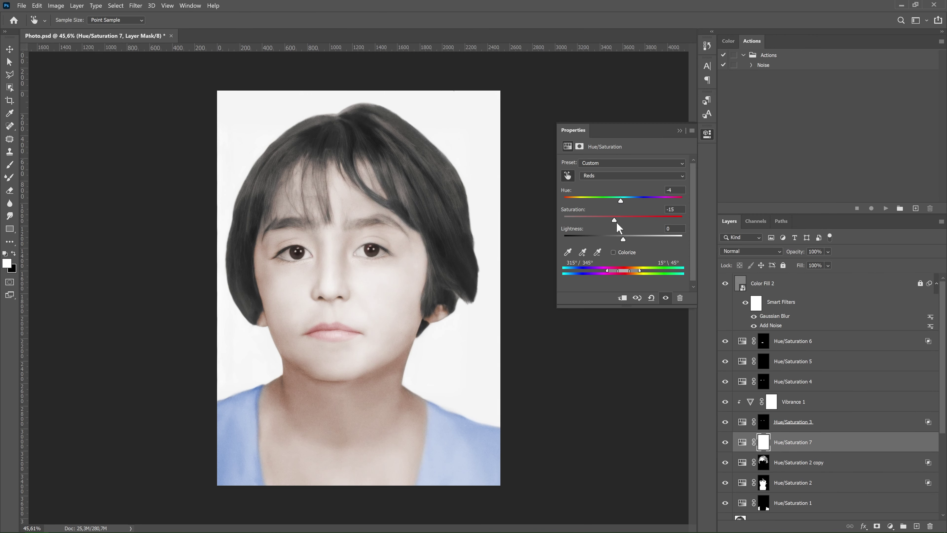
{"action": "left_click_drag", "start_coordinate": [616, 223], "coordinate": [617, 220]}
{"action": "left_click_drag", "start_coordinate": [623, 239], "coordinate": [612, 238]}
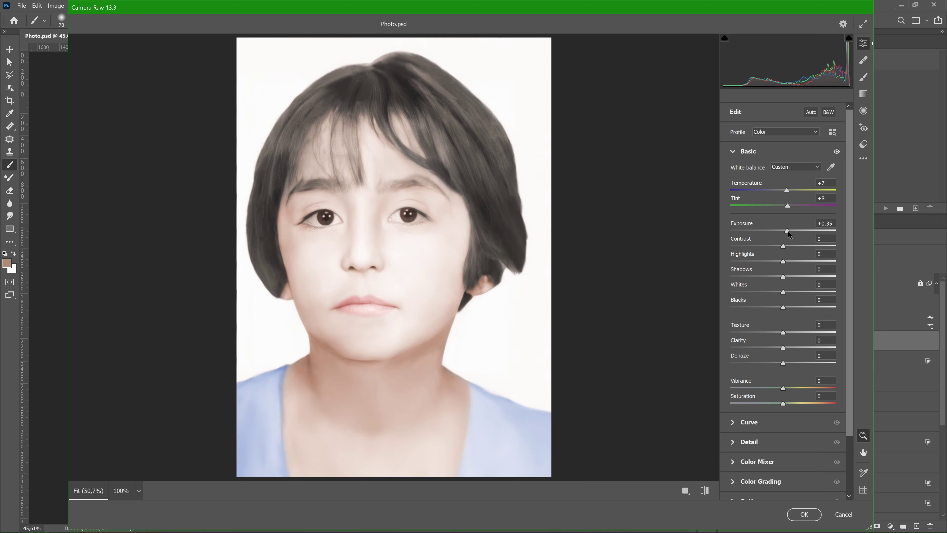
- Tone the merged layer in Camera Raw with exposure +0.10 and contrast +31
{"action": "left_click_drag", "start_coordinate": [787, 231], "coordinate": [784, 231]}
{"action": "mouse_move", "coordinate": [783, 246]}
{"action": "left_mouse_down"}
{"action": "mouse_move", "coordinate": [799, 246]}
{"action": "mouse_move", "coordinate": [763, 262]}
{"action": "mouse_move", "coordinate": [788, 277]}
{"action": "mouse_move", "coordinate": [781, 292]}
{"action": "left_mouse_up"}
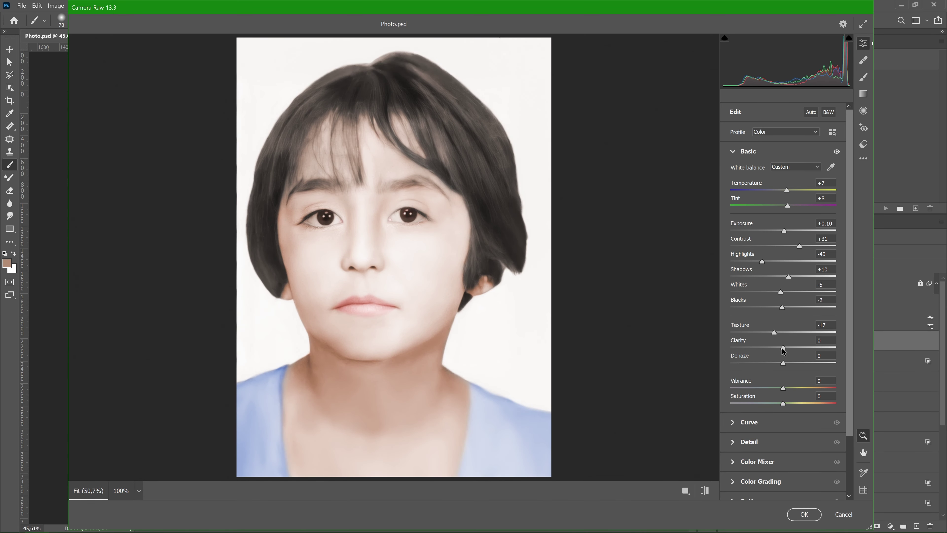
{"action": "key", "text": "Return"}
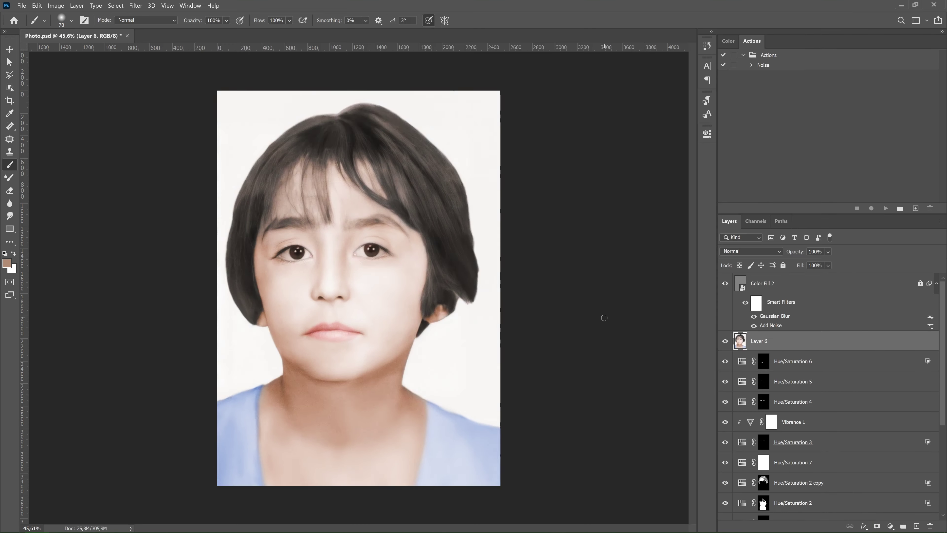
- Set Layer 6 copy's Blend If underlying-layer split to 173/226, then launch Liquify
{"action": "double_click", "coordinate": [813, 350]}
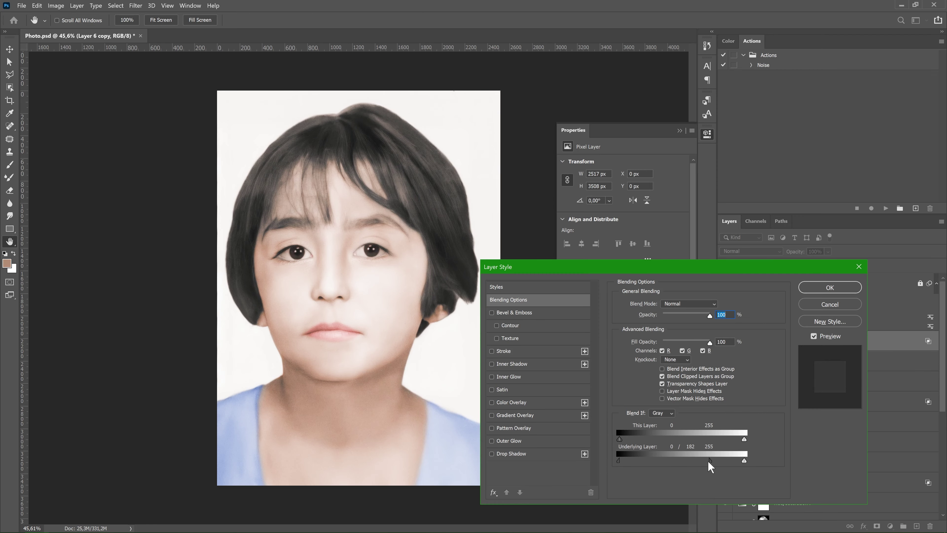
{"action": "left_click", "coordinate": [826, 289]}
{"action": "key", "text": "ctrl+shift+x"}
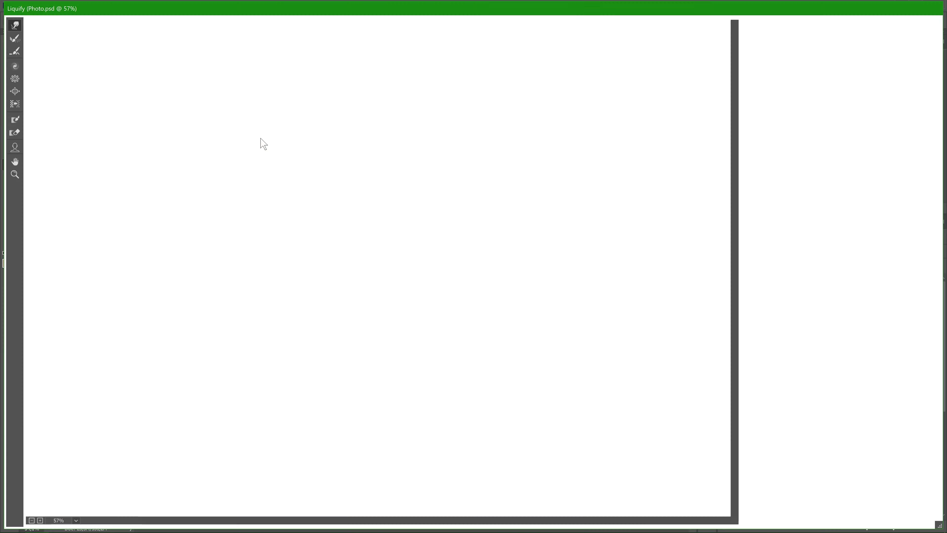